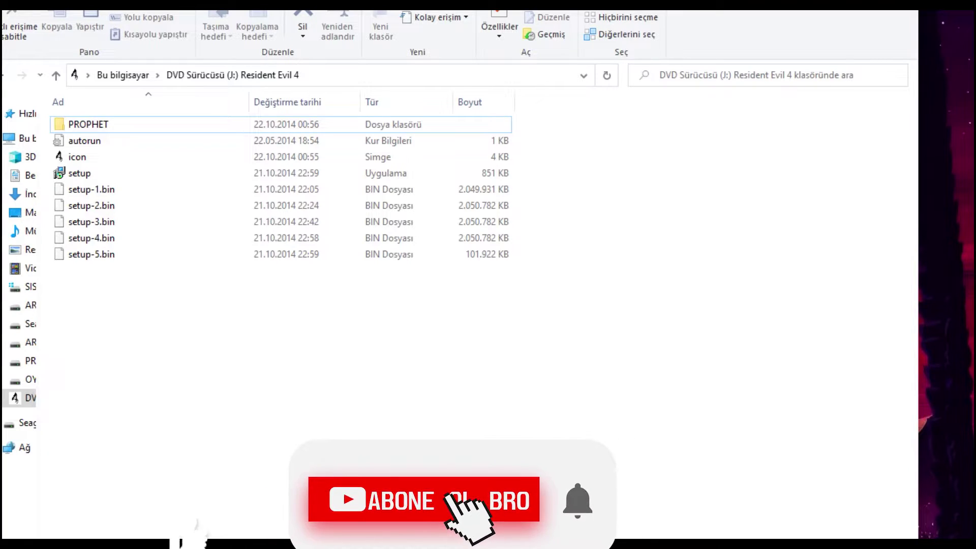
# Run the setup program from the Resident Evil 4 disc and choose Deutsch as the installation language.
pyautogui.doubleClick(65, 175)
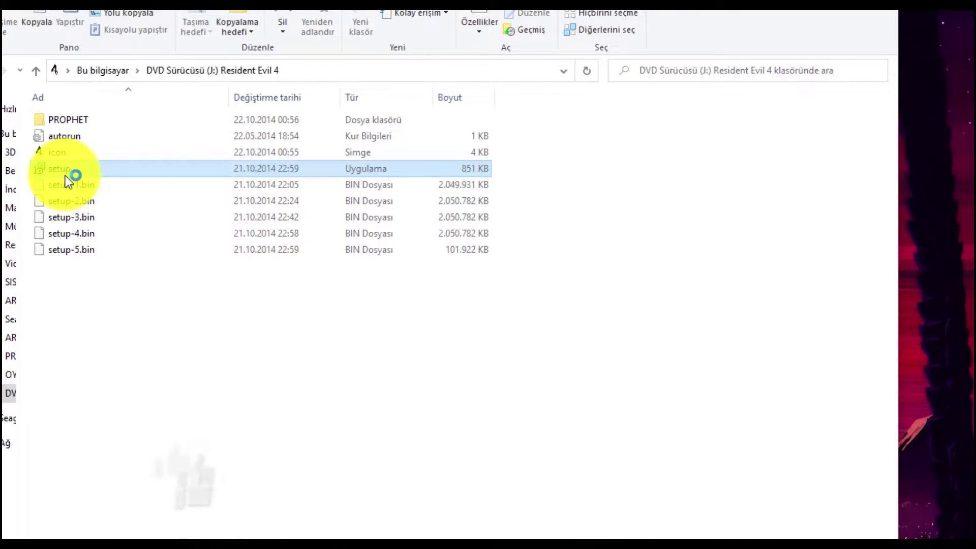
pyautogui.click(447, 287)
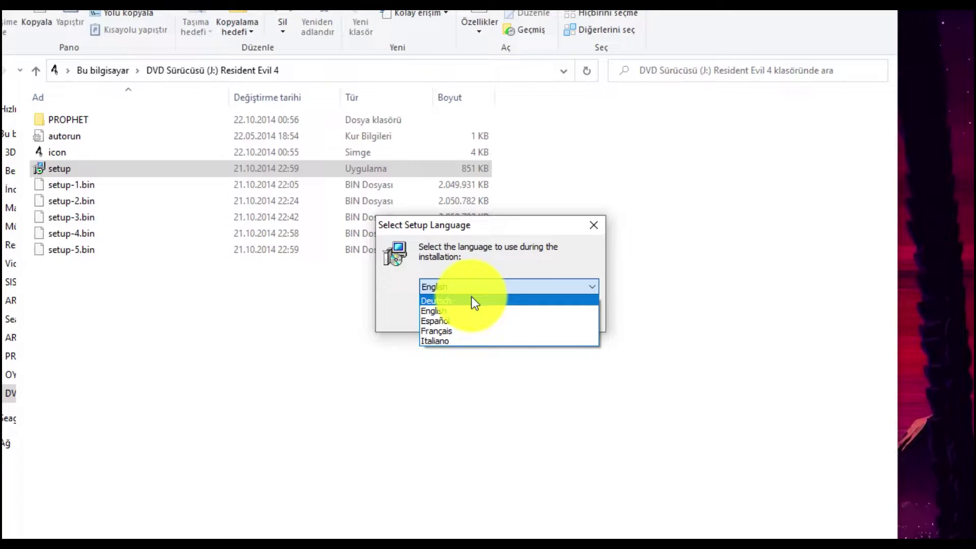
pyautogui.click(438, 301)
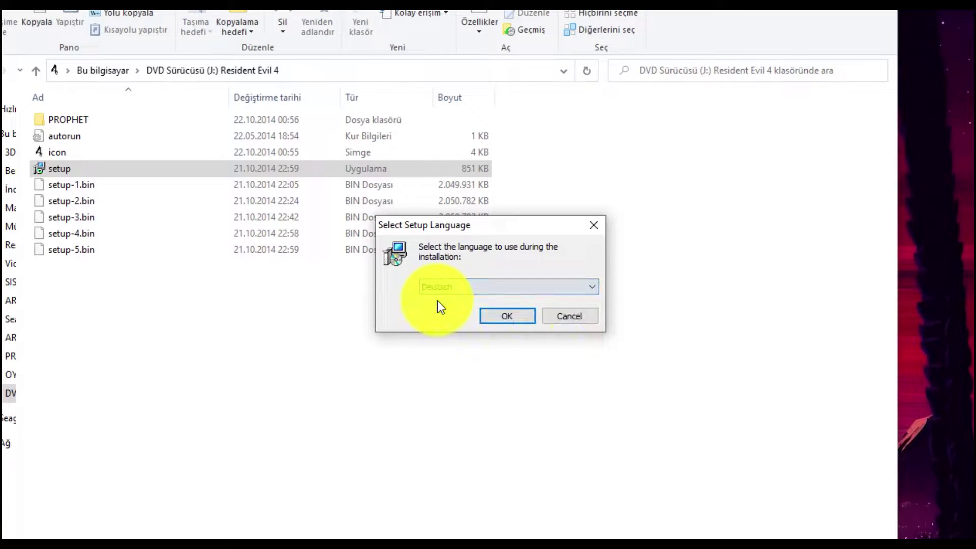
pyautogui.click(514, 315)
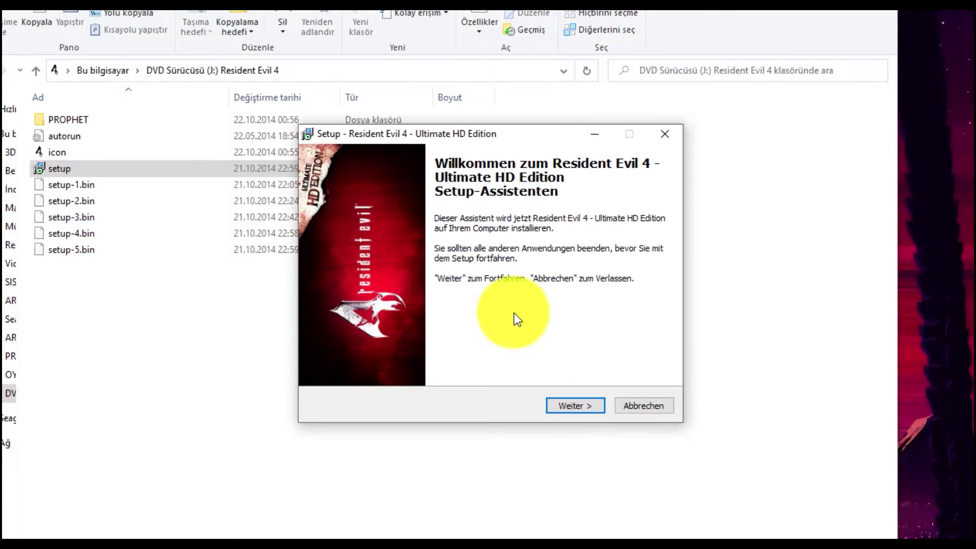
pyautogui.moveTo(379, 121); pyautogui.dragTo(359, 118)
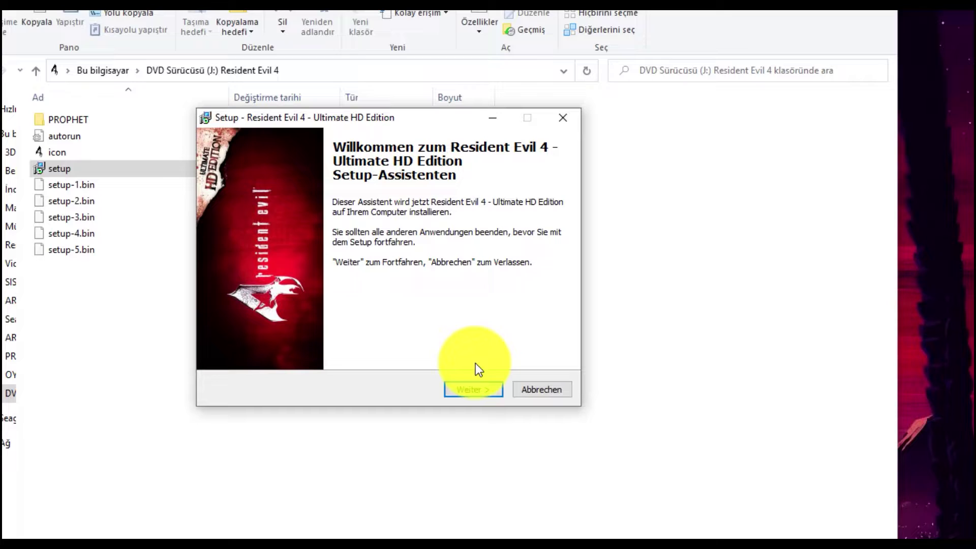
# Choose the OYUN (H:) drive as the install location, giving the path H:\Resident Evil 4 - Ultimate HD Edition.
pyautogui.click(481, 391)
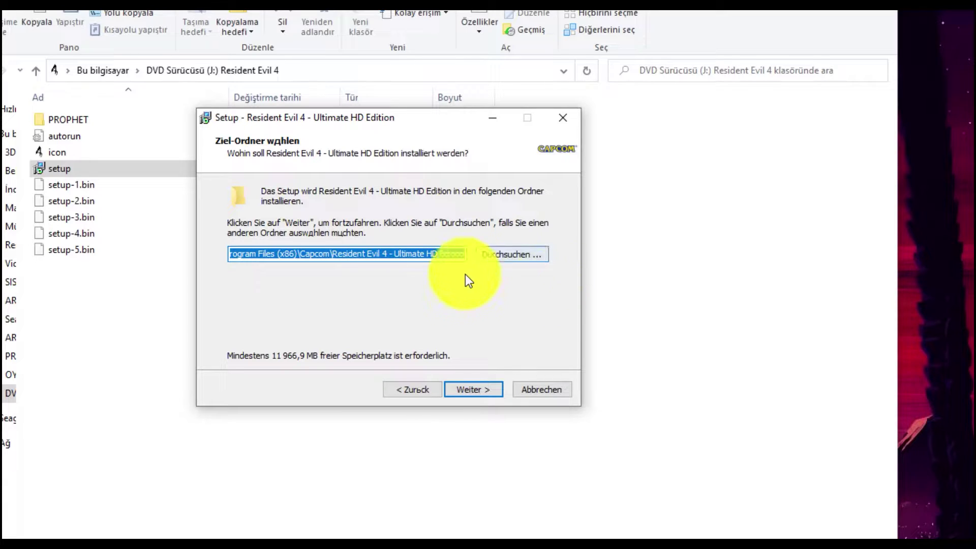
pyautogui.click(521, 257)
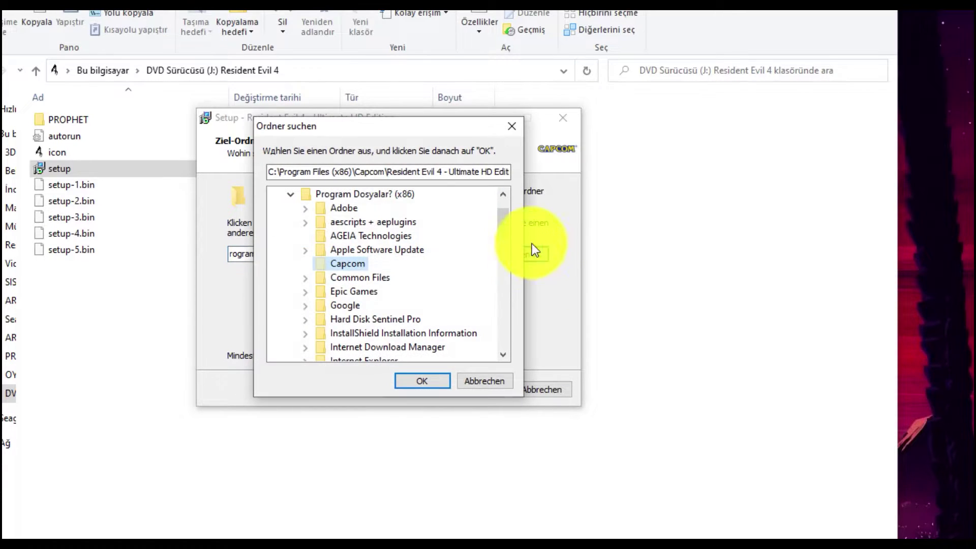
pyautogui.click(293, 194)
pyautogui.scroll(1, 491, 213)
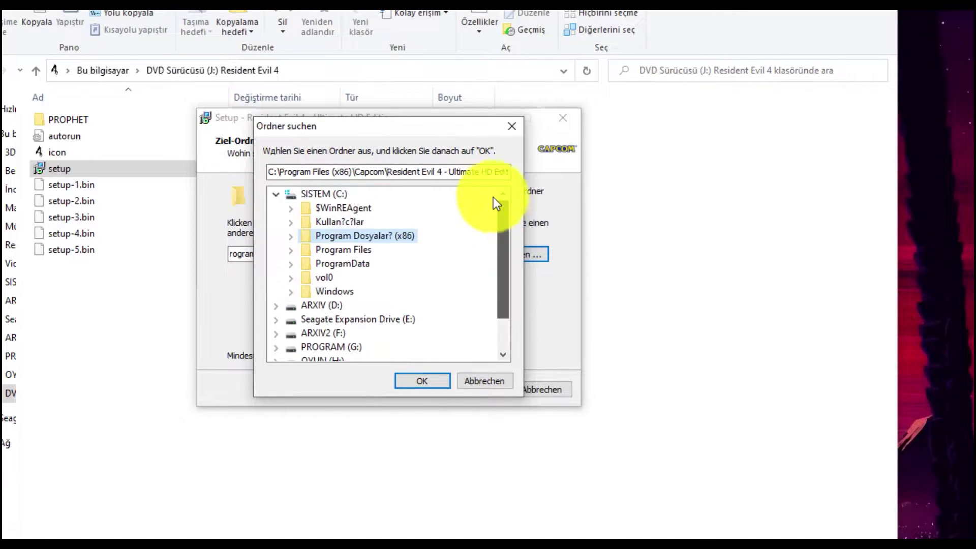
pyautogui.click(276, 195)
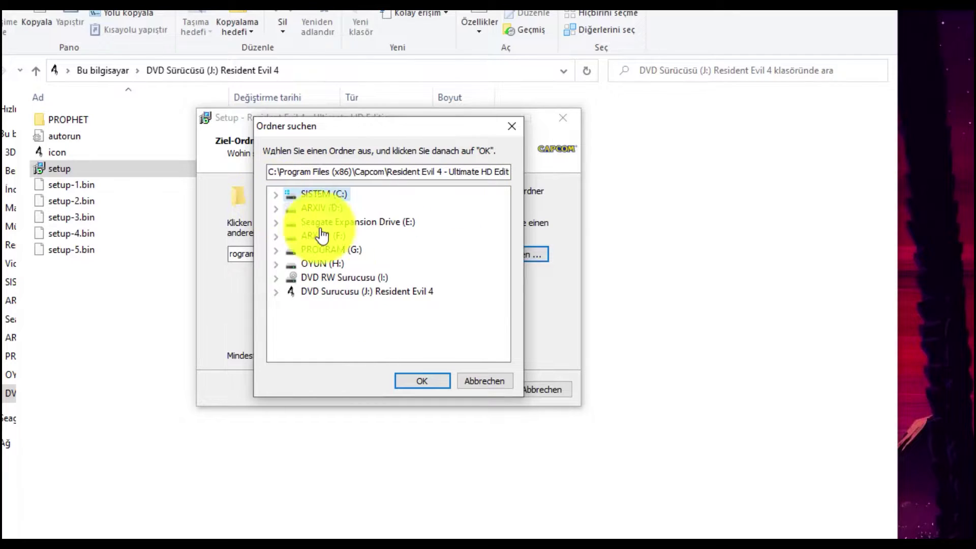
pyautogui.click(325, 264)
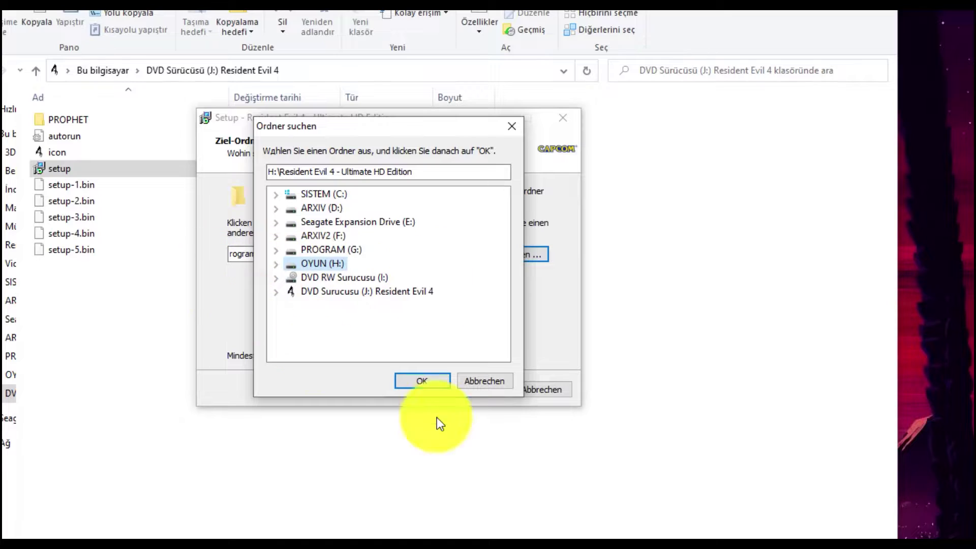
pyautogui.click(414, 382)
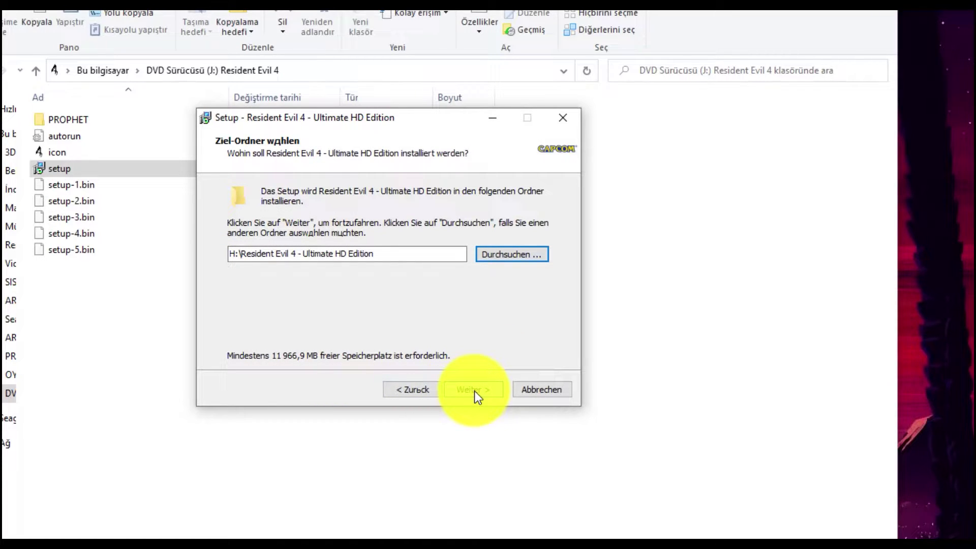
pyautogui.click(474, 391)
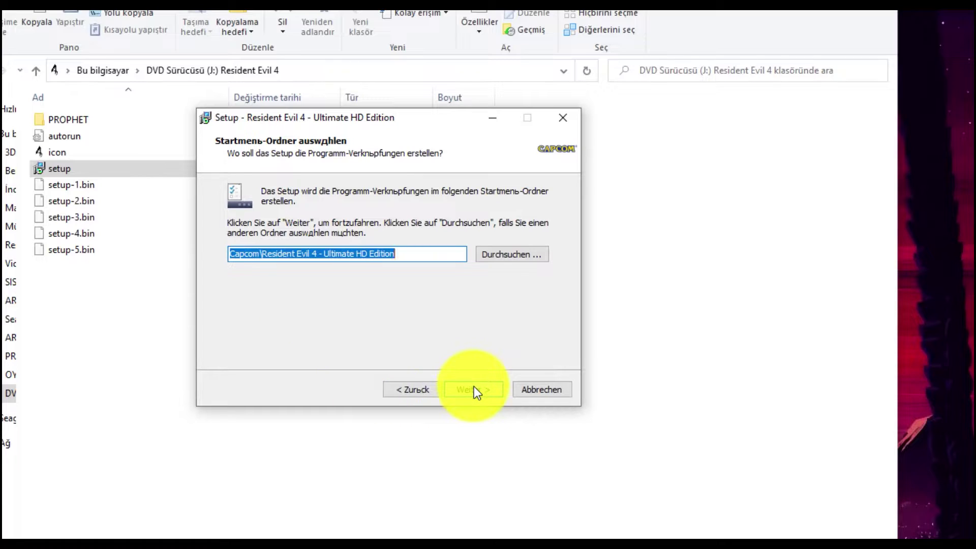
# Accept the default Start menu folder, keep the desktop shortcut option enabled, and start the installation.
pyautogui.moveTo(262, 253); pyautogui.dragTo(197, 244)
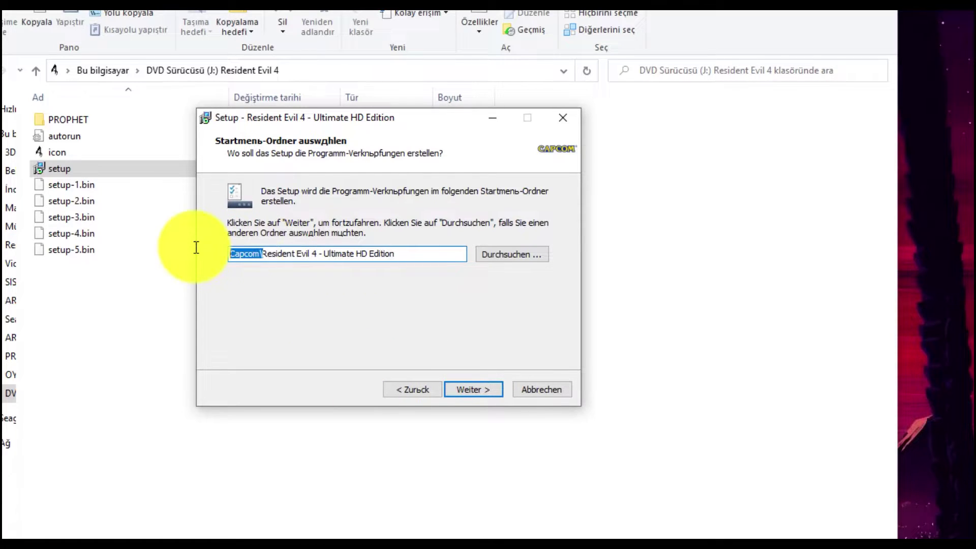
pyautogui.click(480, 391)
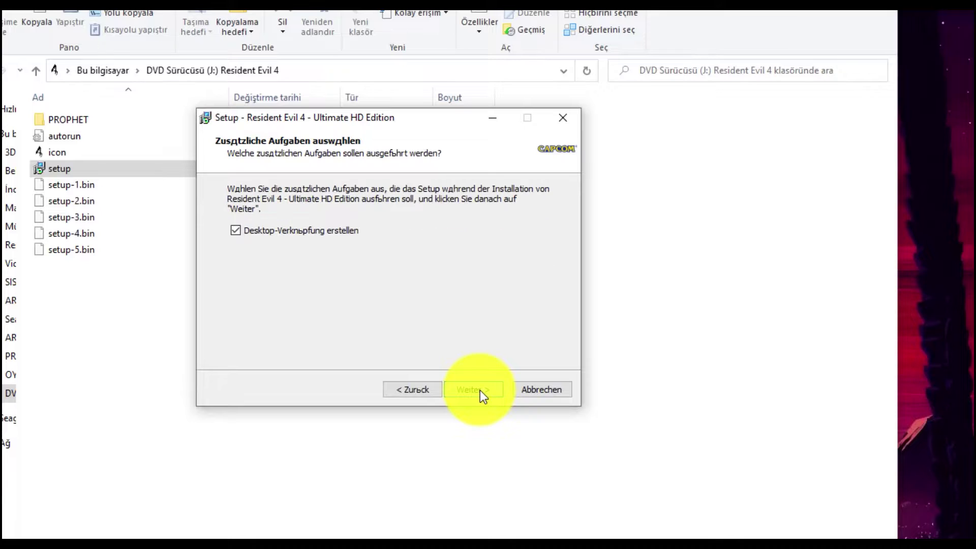
pyautogui.click(236, 231)
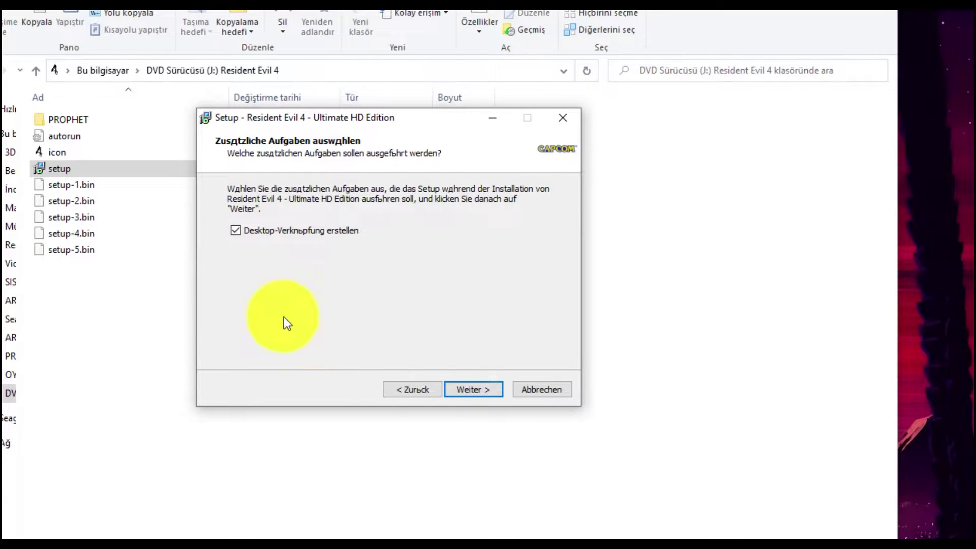
pyautogui.click(466, 392)
pyautogui.click(472, 388)
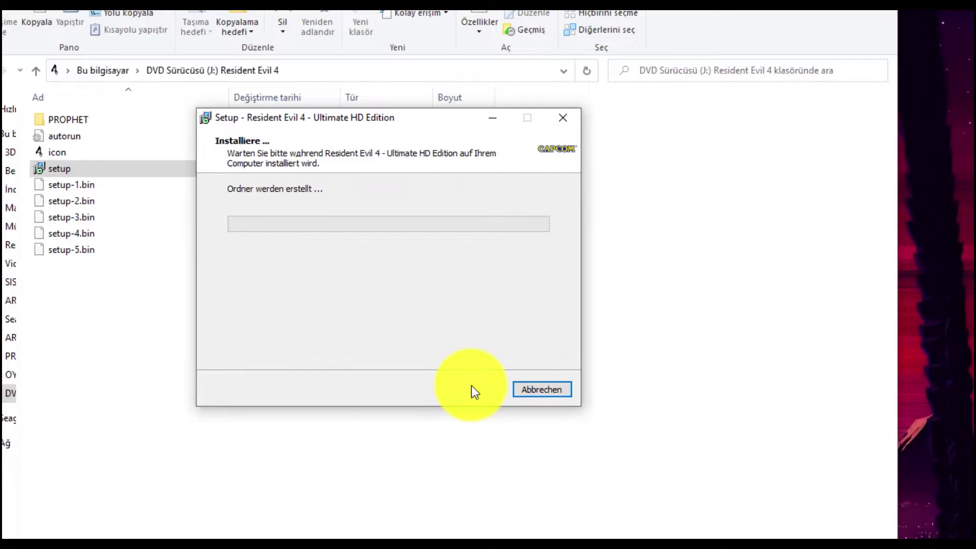
# Finish the setup wizard without installing DirectX or the Visual C++ 2010 redistributables.
pyautogui.moveTo(293, 118); pyautogui.dragTo(339, 139)
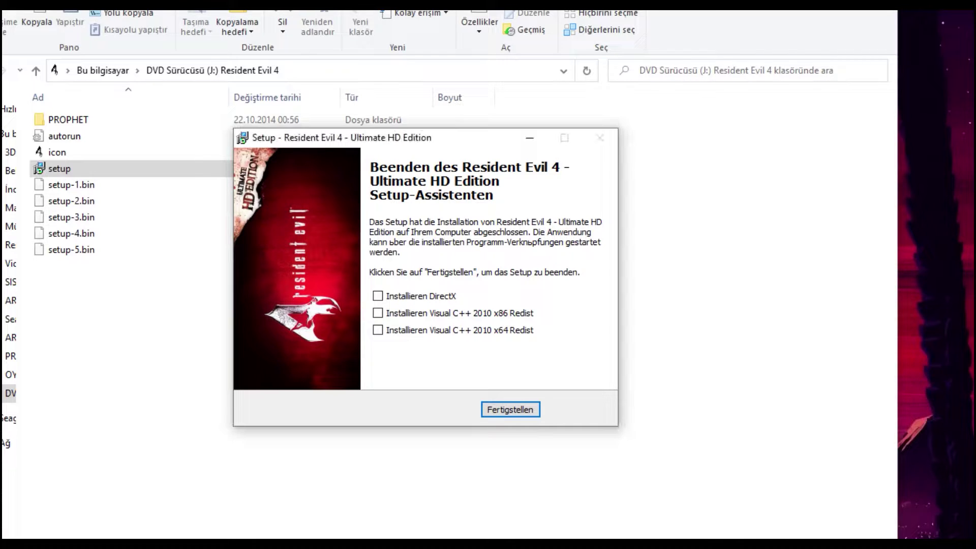
pyautogui.moveTo(422, 143); pyautogui.dragTo(531, 135)
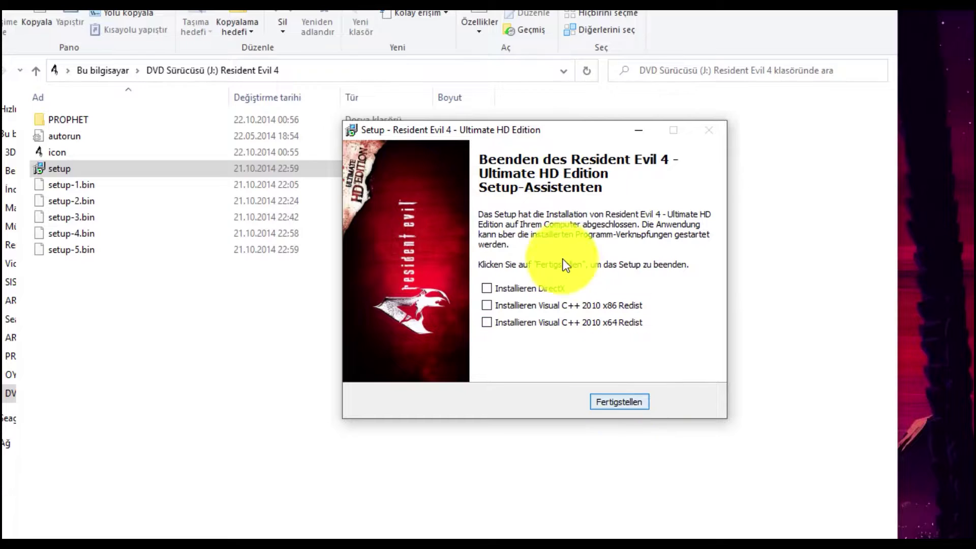
pyautogui.click(618, 403)
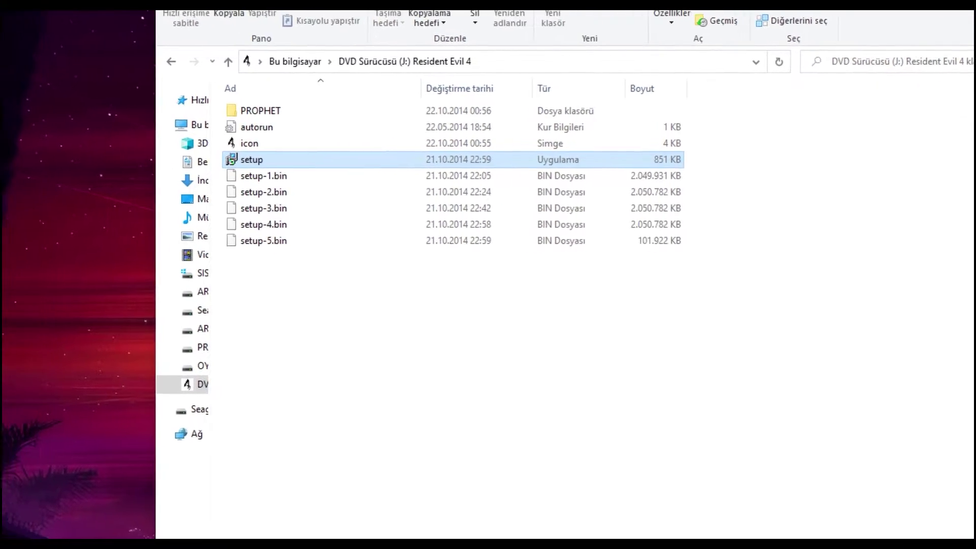
# Arrange the folder window beside the game's desktop shortcut and copy steam_api.dll from the disc's PROPHET folder.
pyautogui.moveTo(76, 10); pyautogui.dragTo(186, 130)
pyautogui.moveTo(173, 175); pyautogui.dragTo(318, 153)
pyautogui.doubleClick(561, 107)
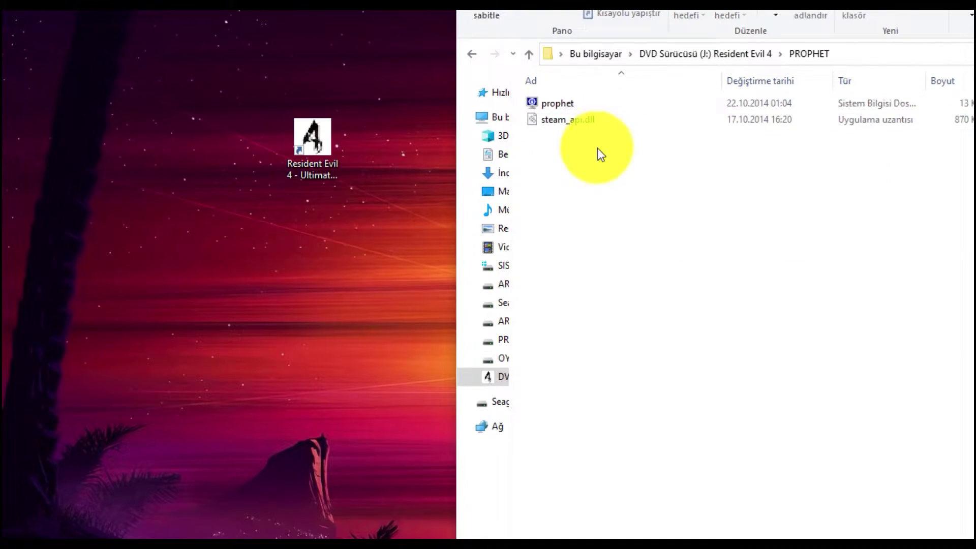
pyautogui.moveTo(581, 172); pyautogui.dragTo(558, 106)
pyautogui.rightClick(575, 118)
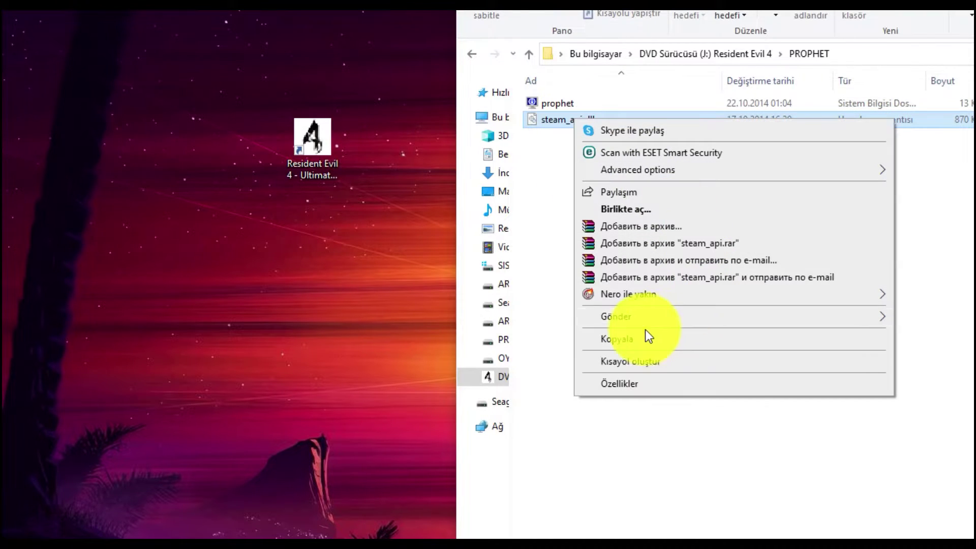
# Open the desktop shortcut's file location and paste steam_api.dll into the Bin32 folder, replacing the existing file.
pyautogui.click(295, 134)
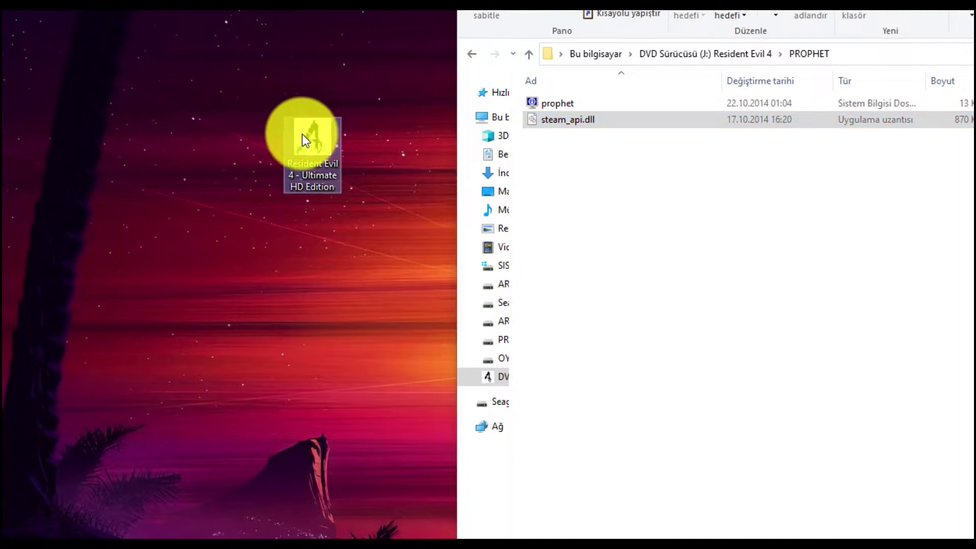
pyautogui.rightClick(302, 133)
pyautogui.click(349, 163)
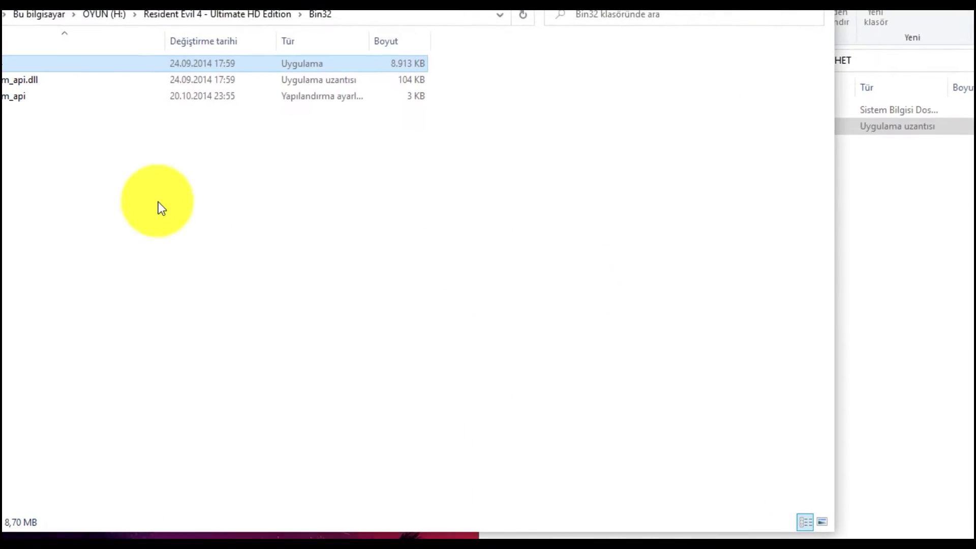
pyautogui.rightClick(129, 171)
pyautogui.click(170, 261)
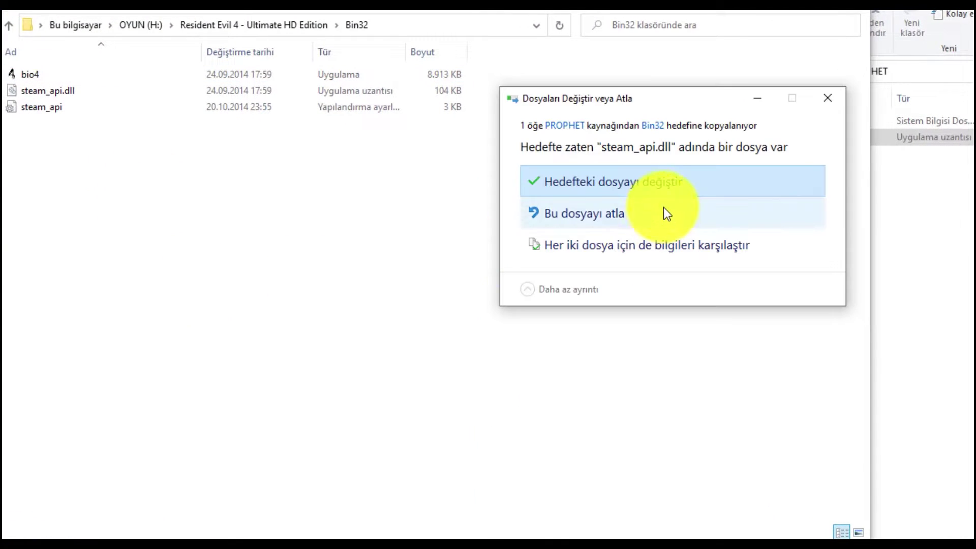
pyautogui.click(654, 183)
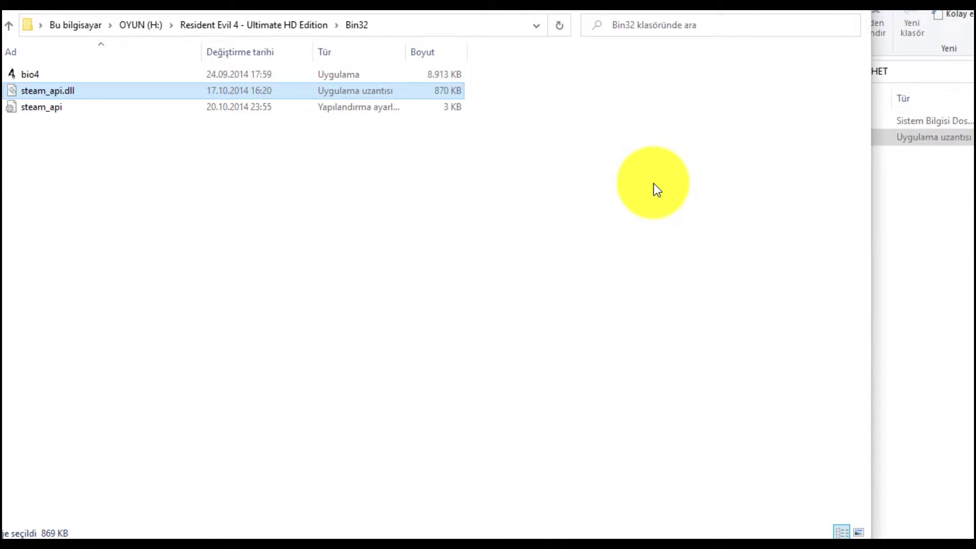
# Go up to the game's main install folder, and open Re4uhdTR inside Re4uhdTR_2 in the other folder window.
pyautogui.click(234, 26)
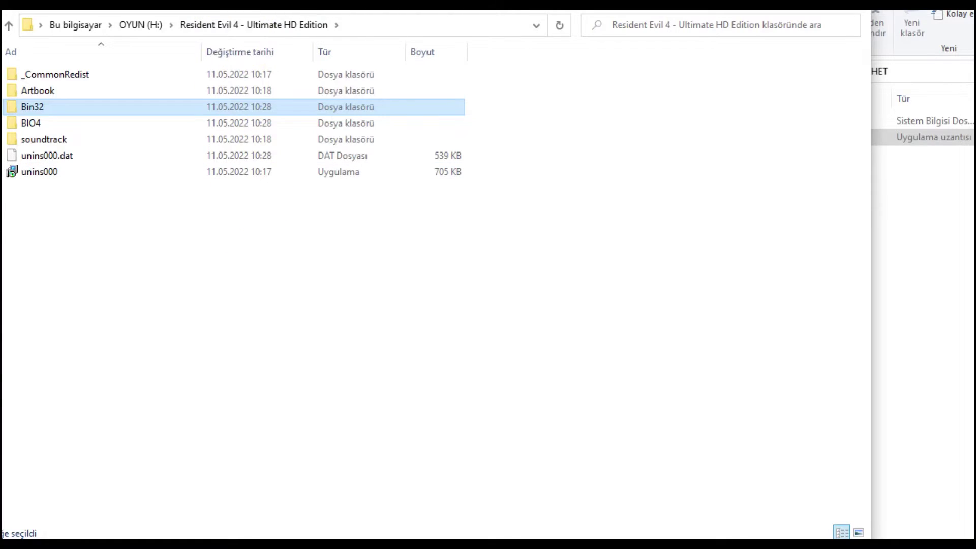
pyautogui.click(966, 274)
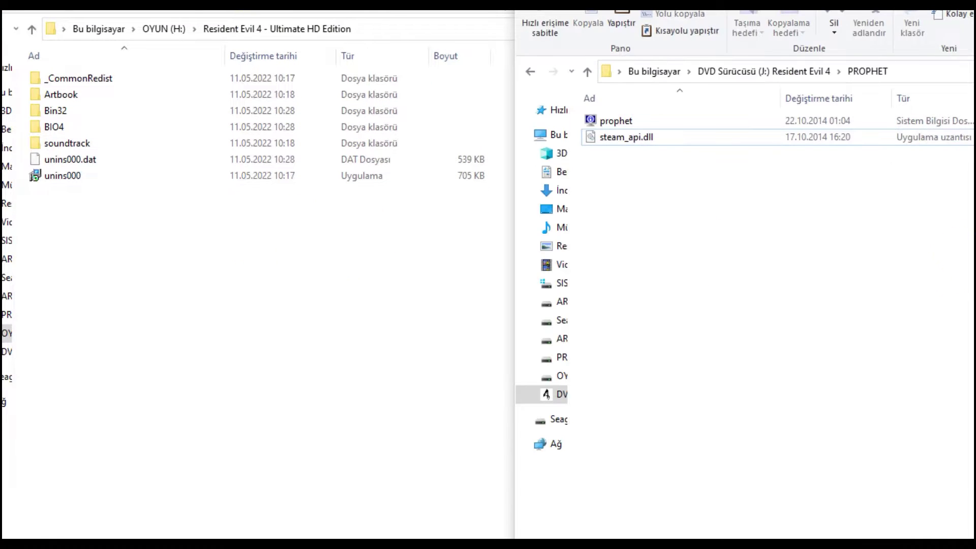
pyautogui.click(531, 71)
pyautogui.click(531, 72)
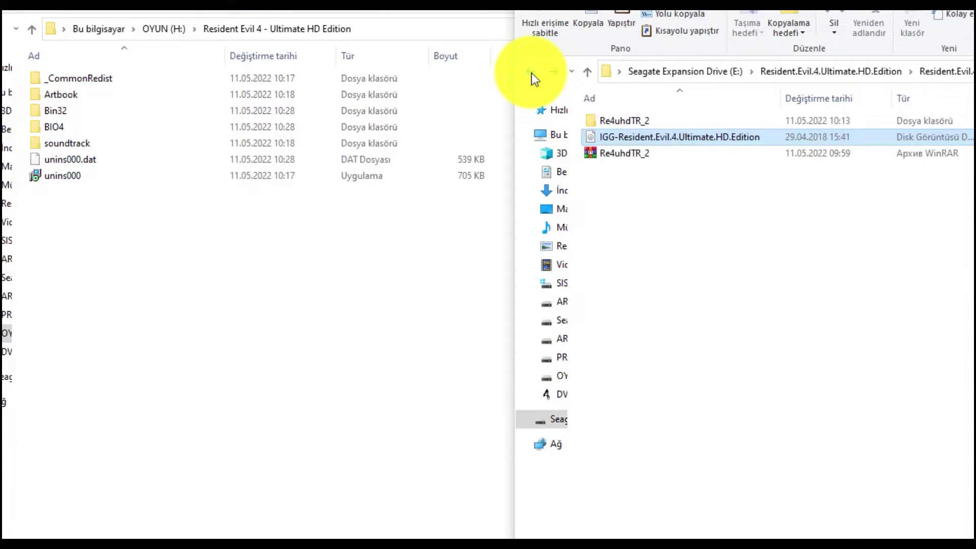
pyautogui.doubleClick(636, 120)
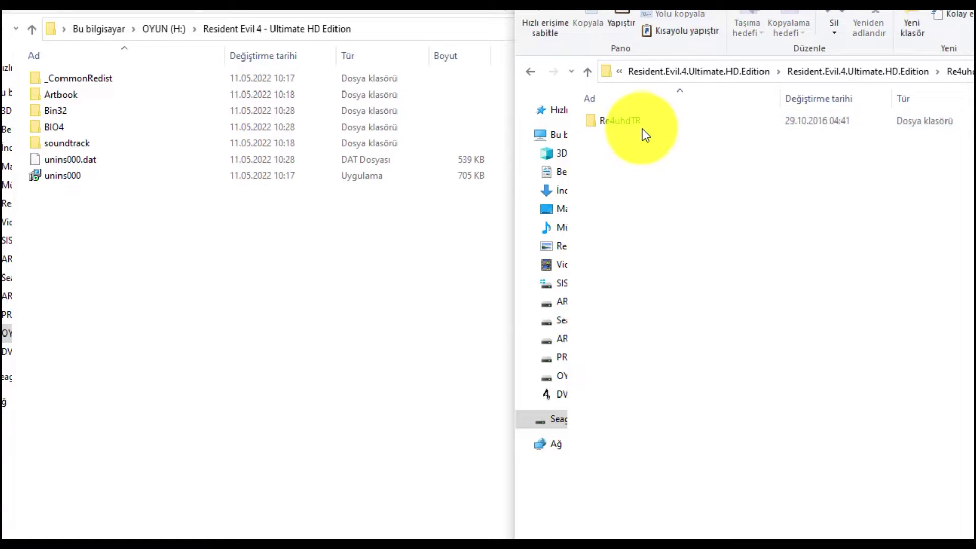
pyautogui.moveTo(715, 235); pyautogui.dragTo(691, 258)
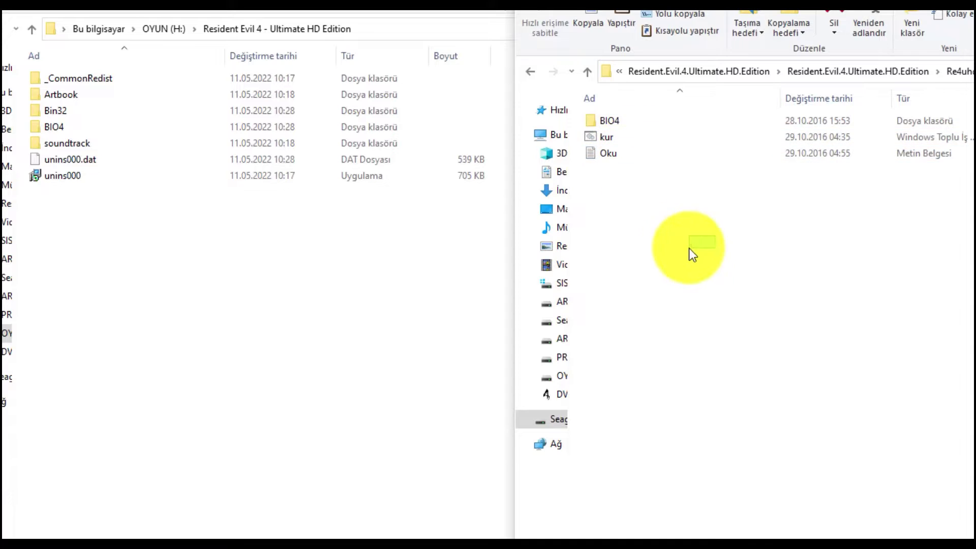
# Open the Oku text file in the patch folder, read its installation instructions, and close it.
pyautogui.click(610, 125)
pyautogui.keyDown('ctrl'); pyautogui.click(613, 137); pyautogui.keyUp('ctrl')
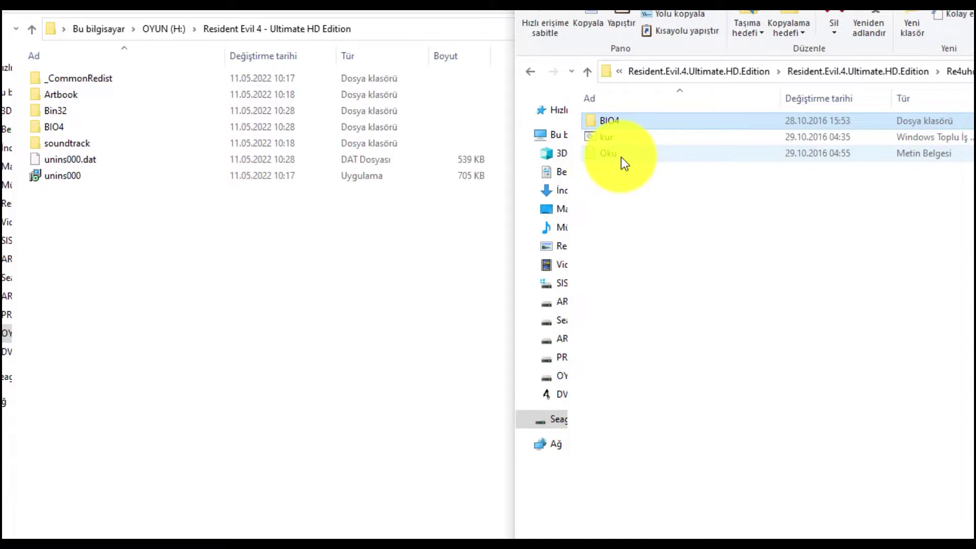
pyautogui.click(616, 150)
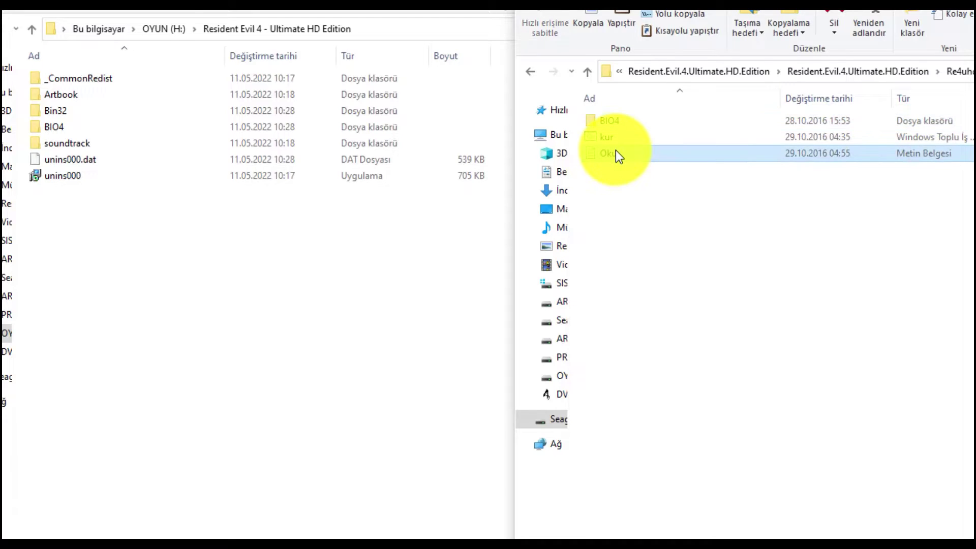
pyautogui.doubleClick(615, 151)
pyautogui.moveTo(530, 284); pyautogui.dragTo(771, 81)
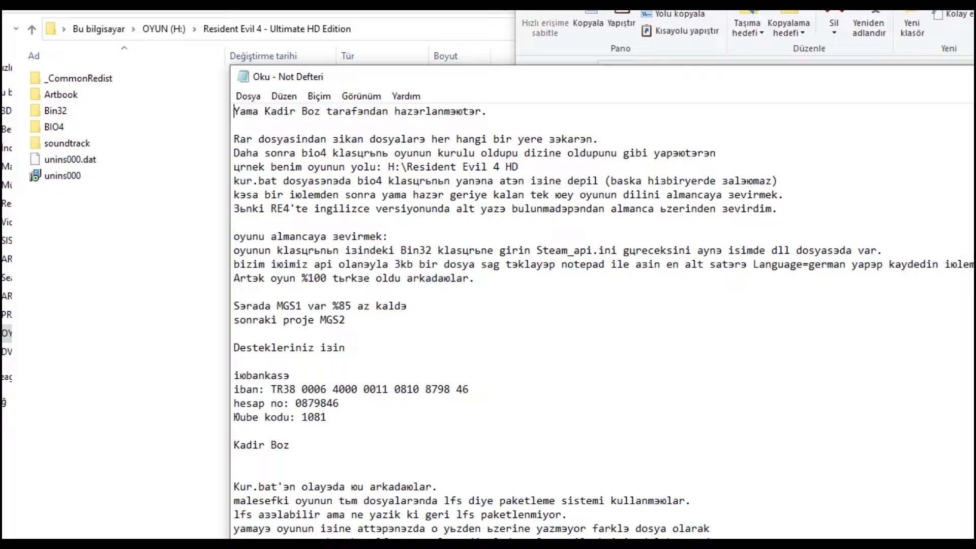
pyautogui.hotkey('alt', 'F4')
pyautogui.click(327, 244)
pyautogui.click(966, 214)
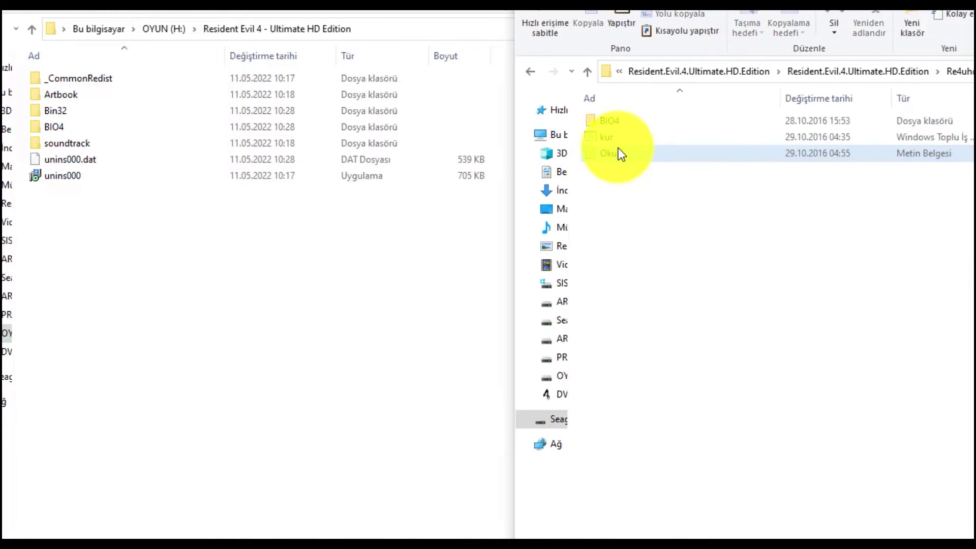
pyautogui.click(609, 120)
pyautogui.click(305, 267)
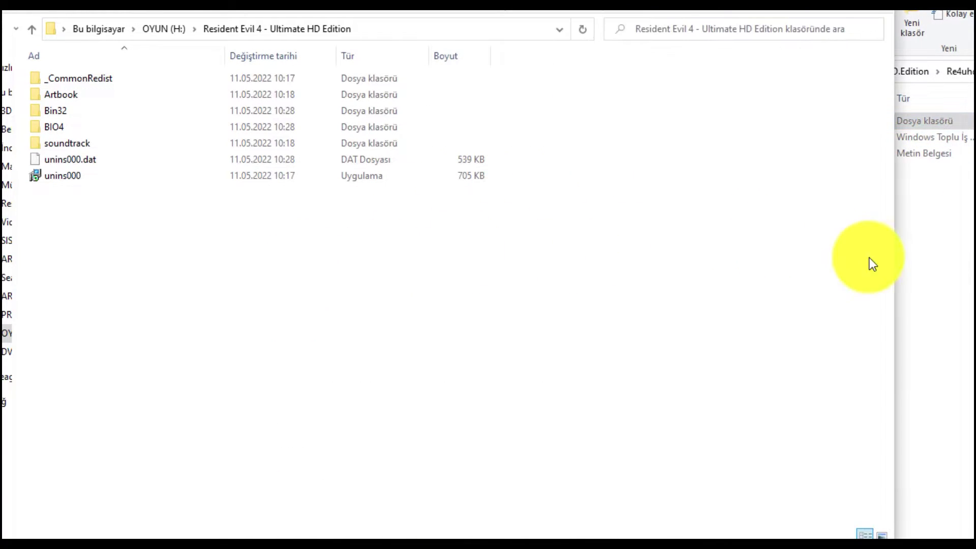
pyautogui.click(900, 260)
pyautogui.click(150, 274)
pyautogui.rightClick(151, 275)
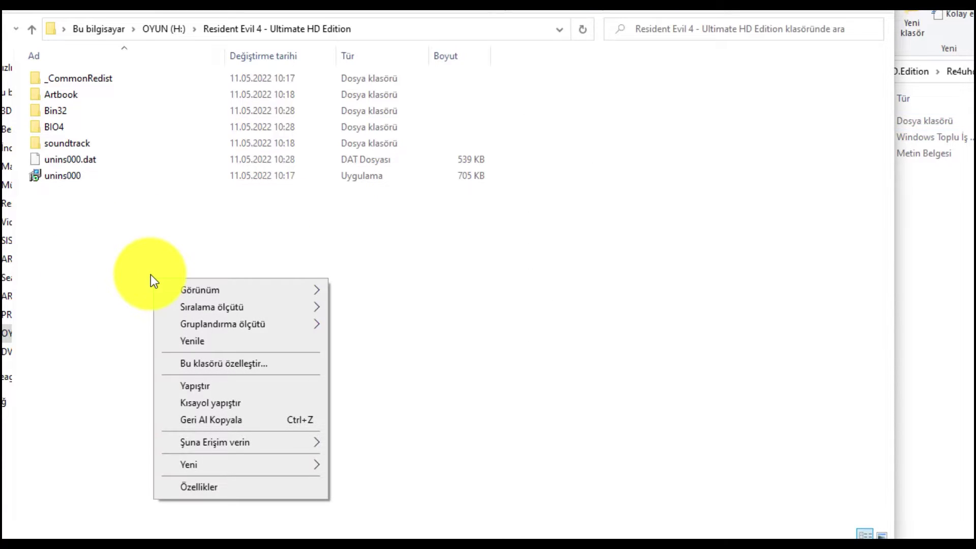
pyautogui.click(527, 367)
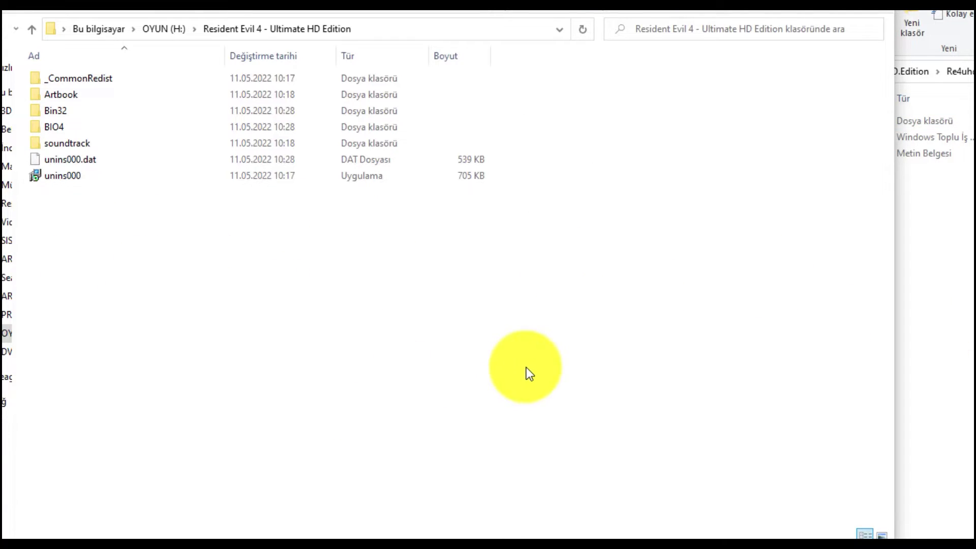
pyautogui.click(959, 288)
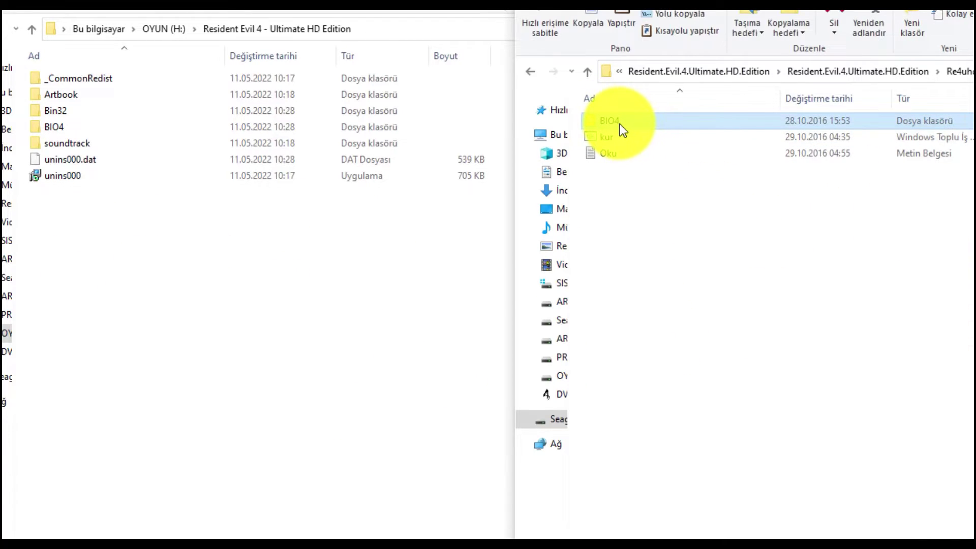
pyautogui.click(643, 127)
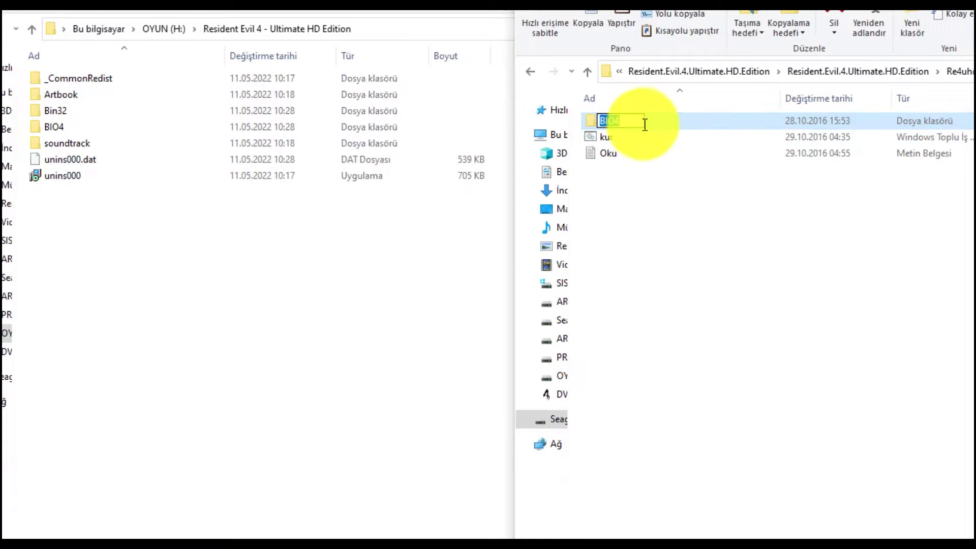
pyautogui.click(643, 122)
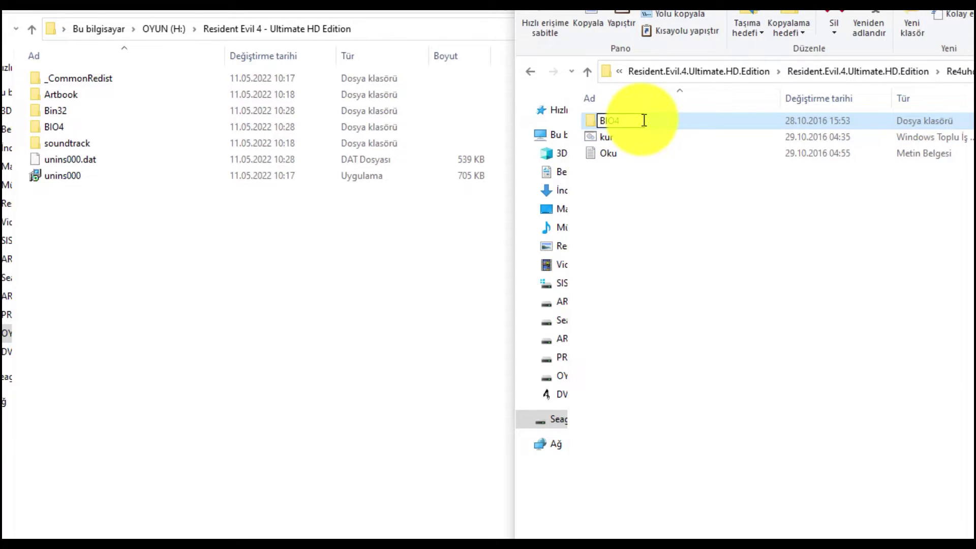
pyautogui.press('Return')
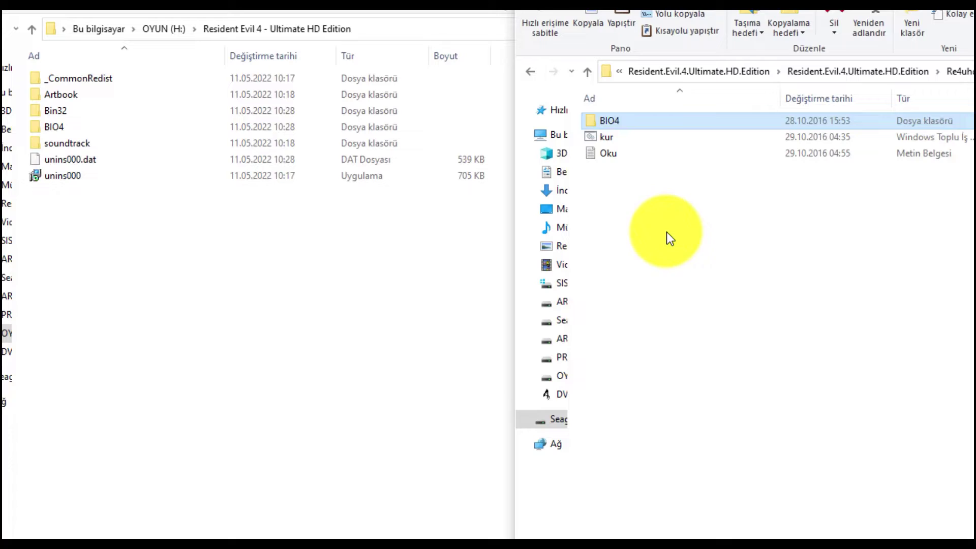
# Copy the patch's BIO4 folder and kur batch file into the game's main install folder, skipping the existing GERMAN_WIN32.dct file.
pyautogui.keyDown('ctrl'); pyautogui.click(614, 136); pyautogui.keyUp('ctrl')
pyautogui.moveTo(614, 133); pyautogui.dragTo(297, 346)
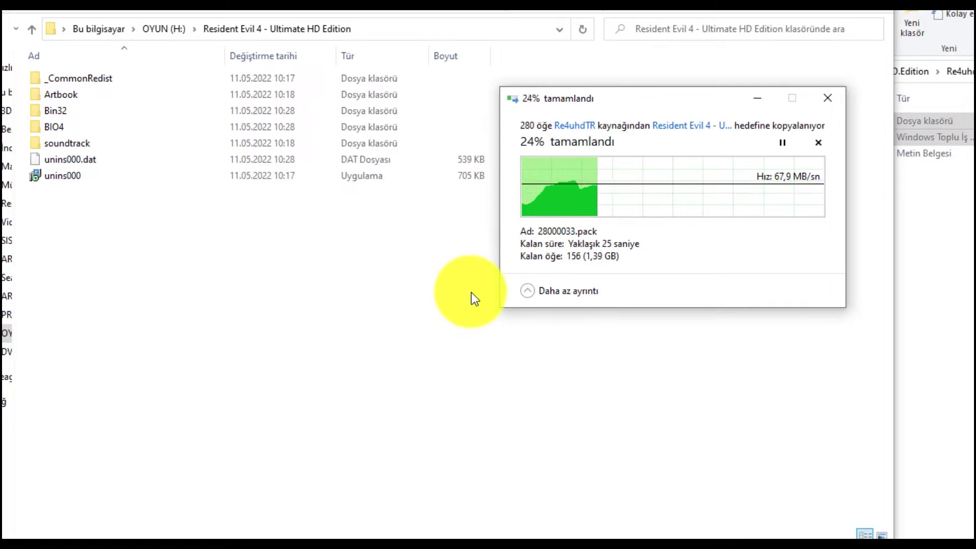
pyautogui.click(500, 218)
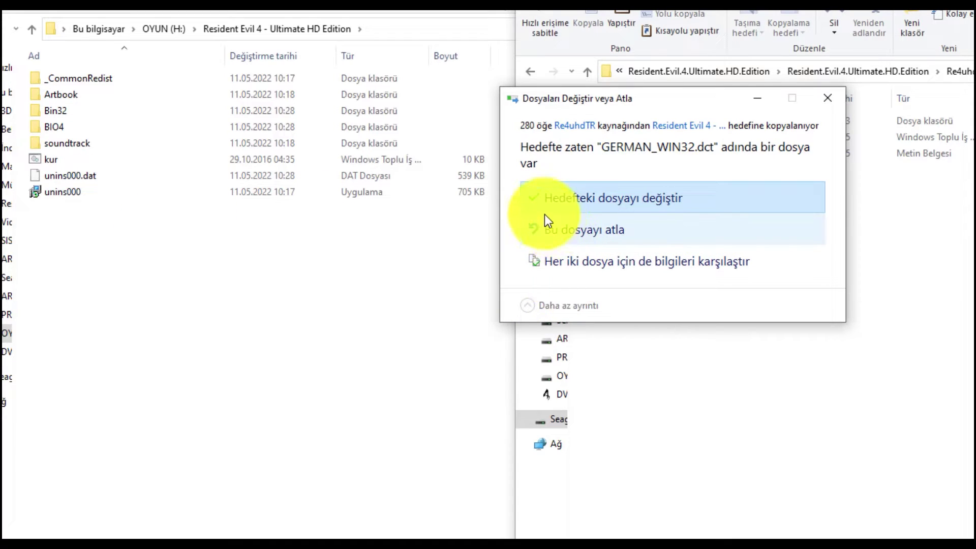
pyautogui.click(582, 234)
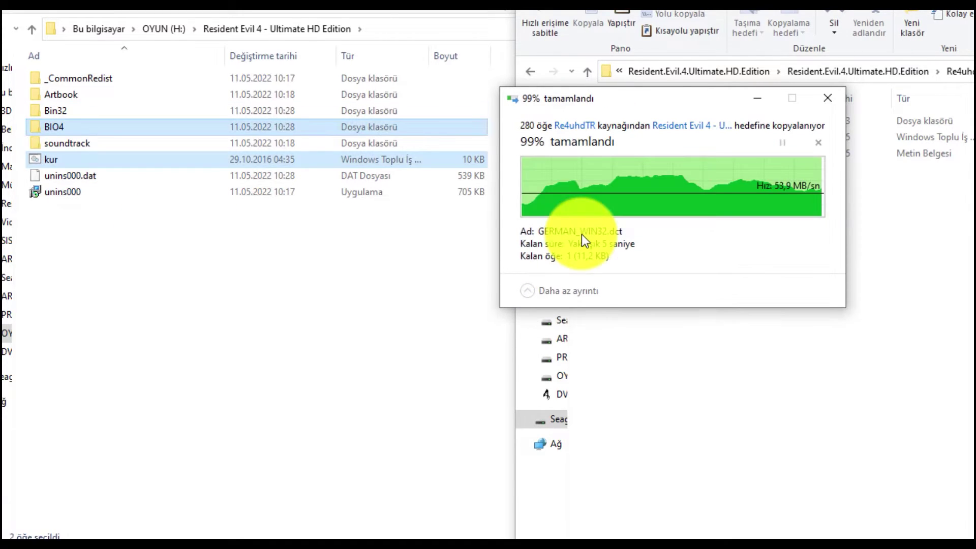
# Rename the patch's BIO4 folder to BIO41 and copy it into the game's main install folder.
pyautogui.click(263, 293)
pyautogui.click(961, 264)
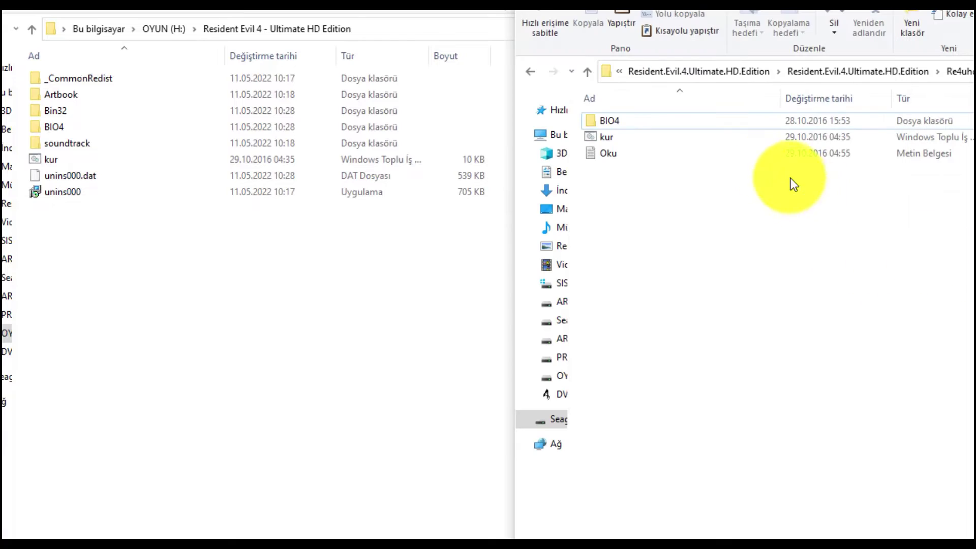
pyautogui.click(652, 127)
pyautogui.click(653, 127)
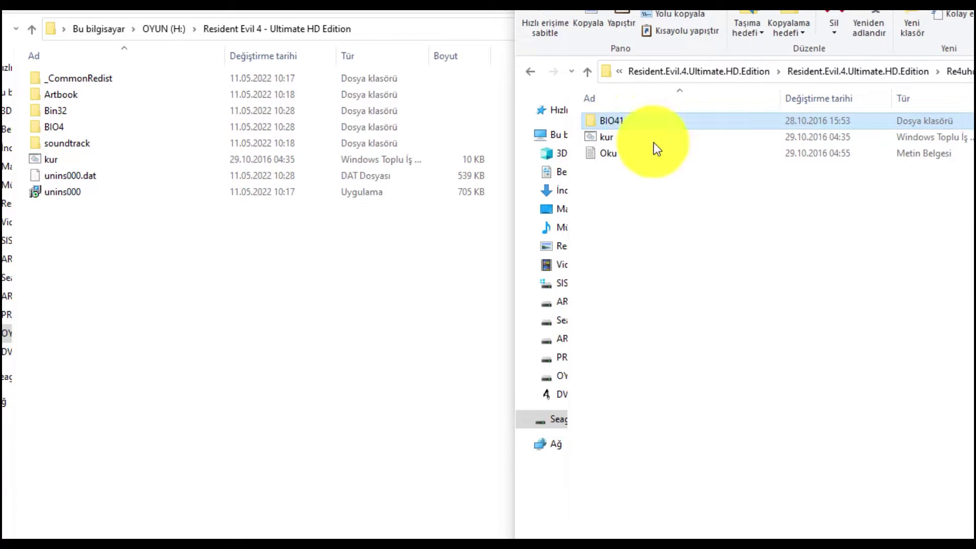
pyautogui.press('Return')
pyautogui.moveTo(620, 120); pyautogui.dragTo(387, 373)
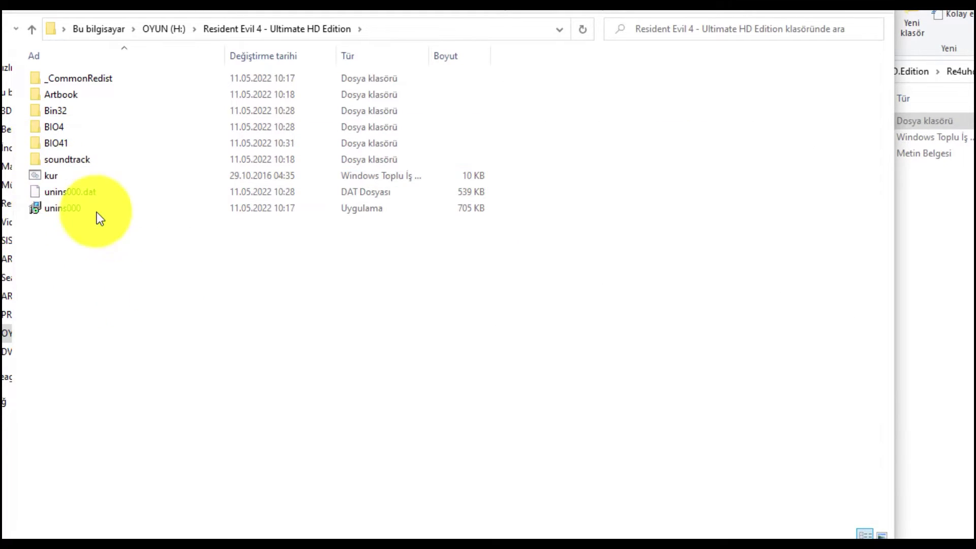
# Run the kur batch file in the game's main install folder and refresh the folder view.
pyautogui.doubleClick(58, 179)
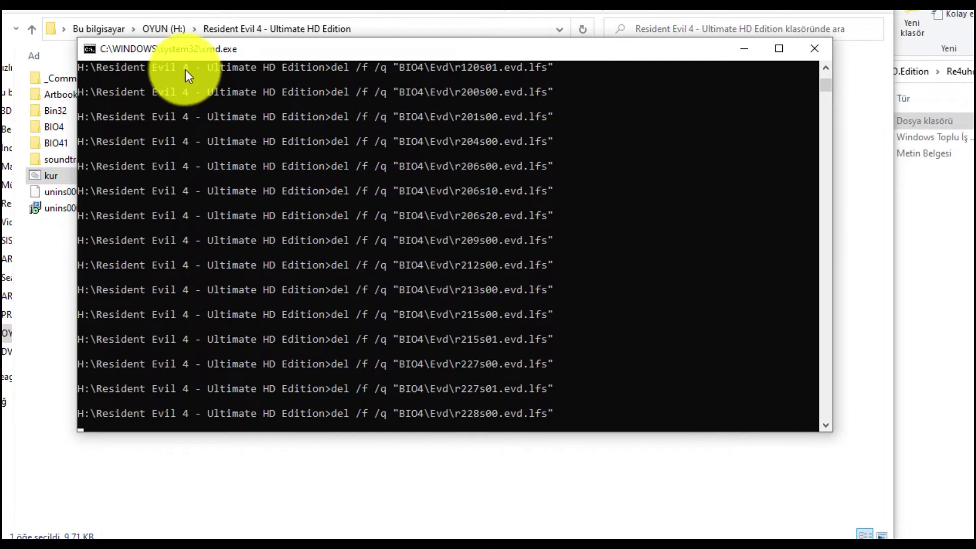
pyautogui.moveTo(207, 48); pyautogui.dragTo(322, 57)
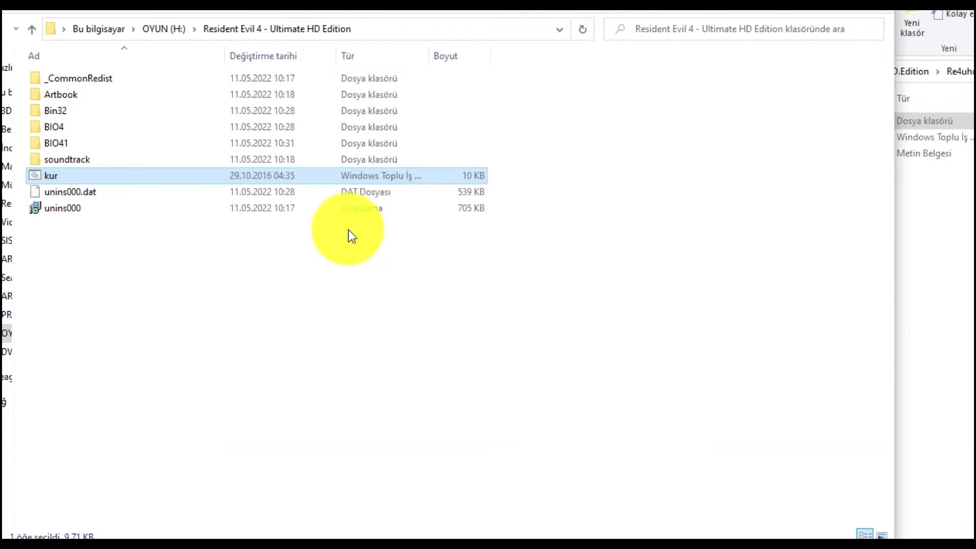
pyautogui.rightClick(162, 259)
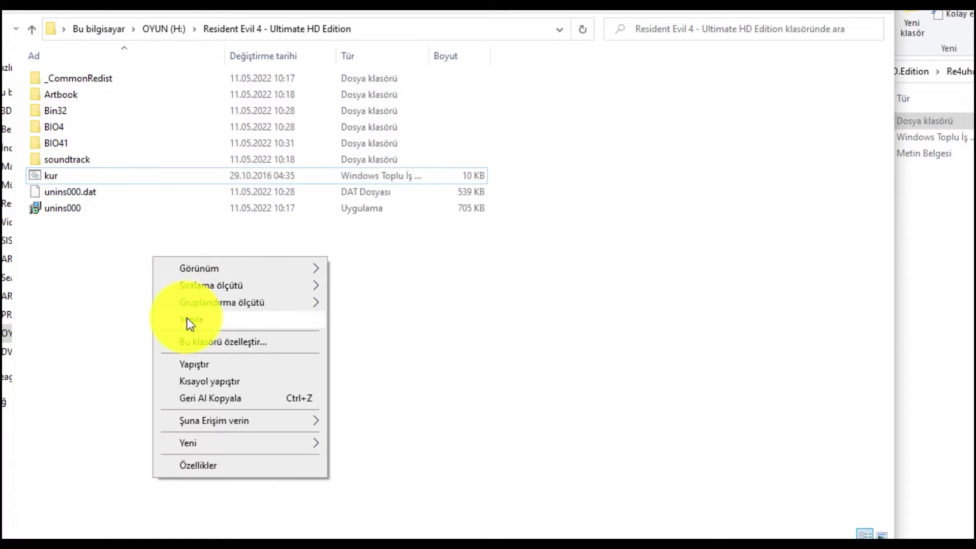
pyautogui.click(188, 320)
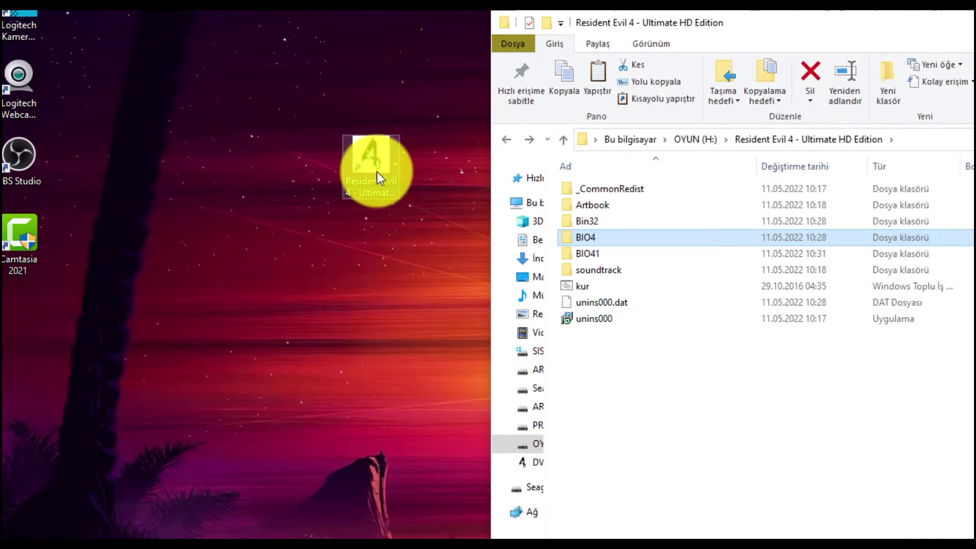
# Launch Resident Evil 4 from its desktop shortcut, get past the intro logos and enter the main menu.
pyautogui.doubleClick(377, 172)
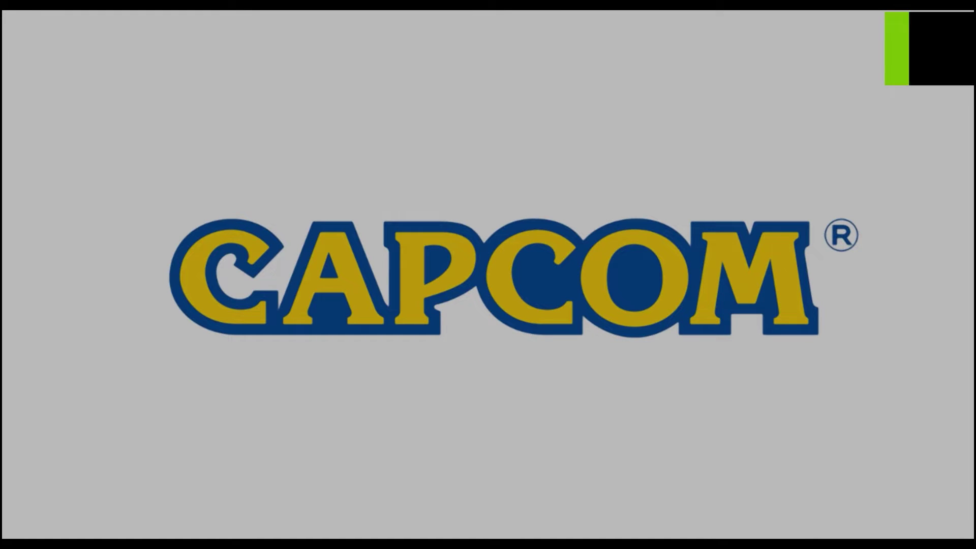
pyautogui.click(512, 278)
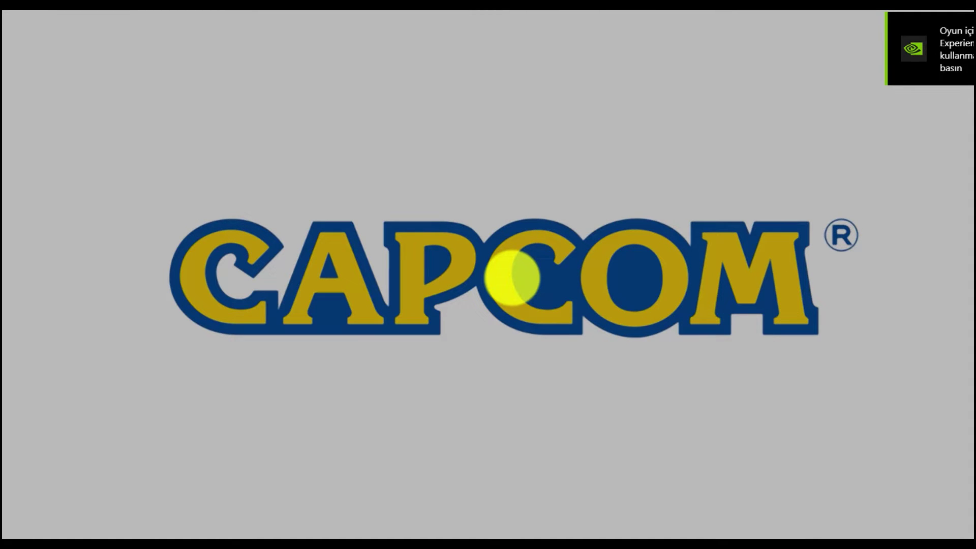
pyautogui.click(512, 277)
pyautogui.click(512, 277)
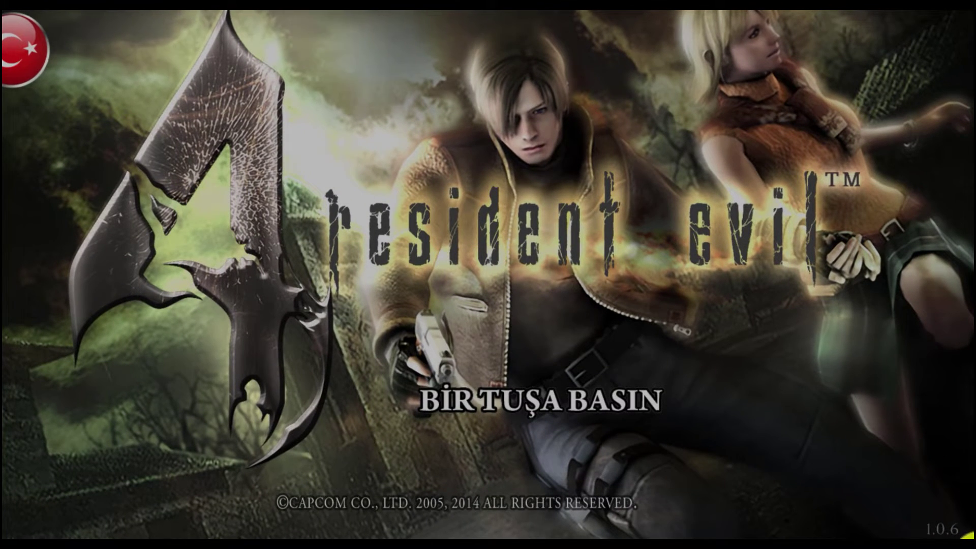
pyautogui.click(570, 401)
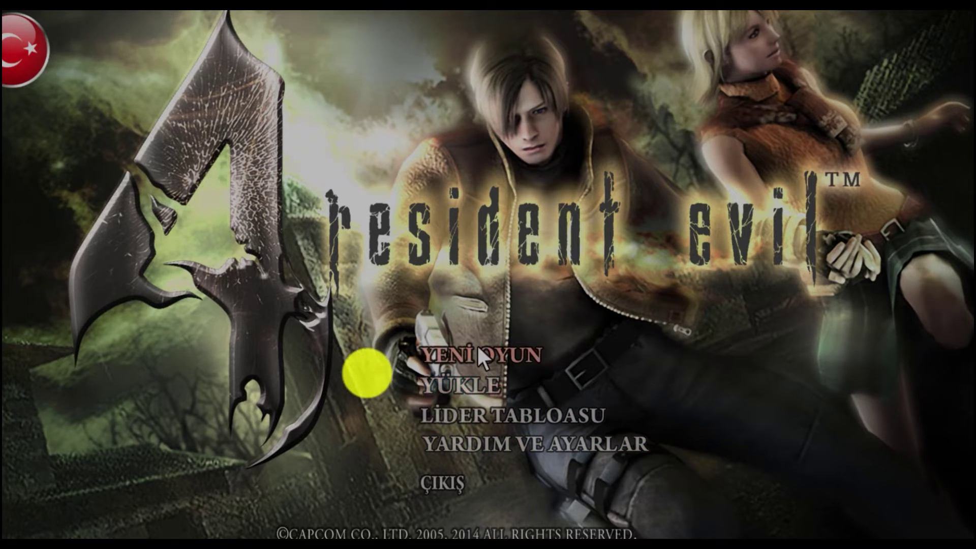
# Open the game's help and settings, view the controls overview, and return to the submenu.
pyautogui.click(523, 442)
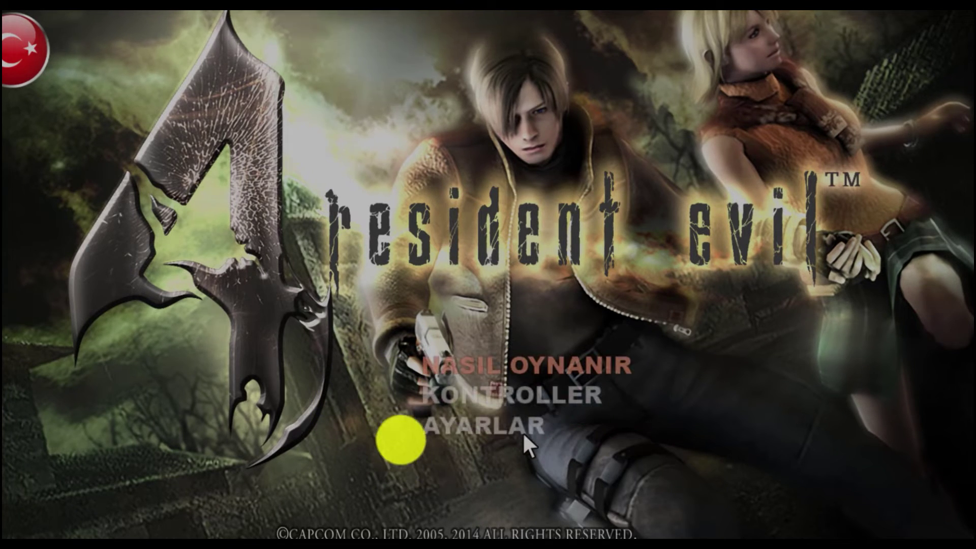
pyautogui.click(499, 410)
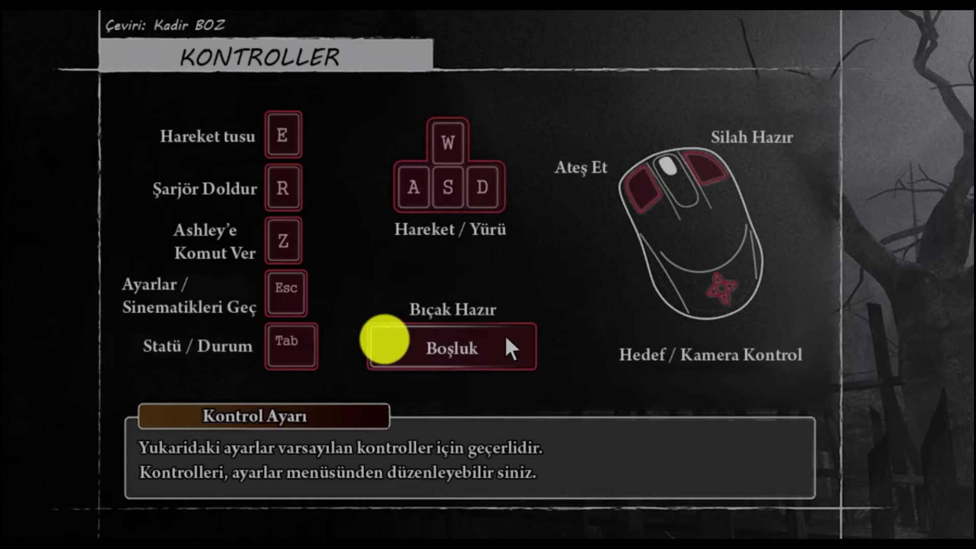
pyautogui.click(394, 199)
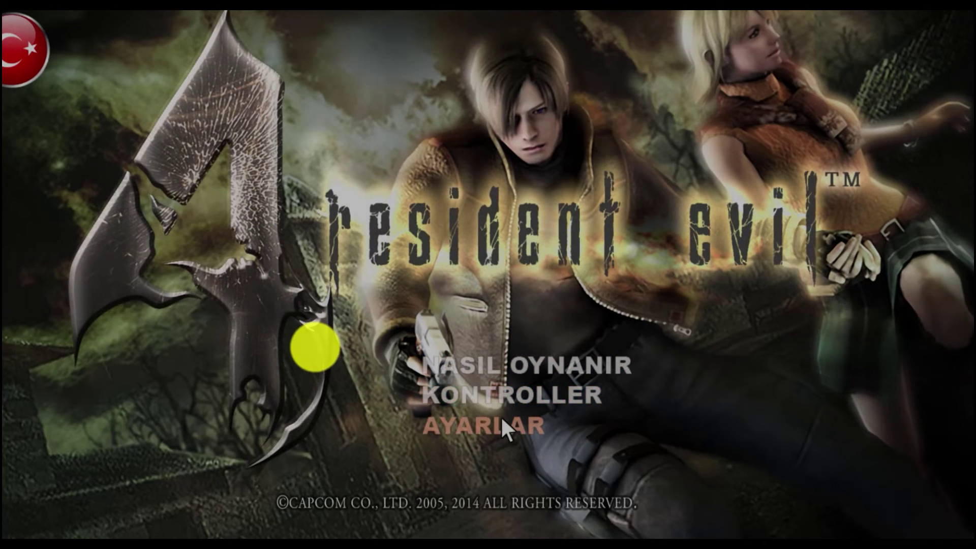
# Open the game's options and look through the control settings and brightness adjustment screens.
pyautogui.click(503, 423)
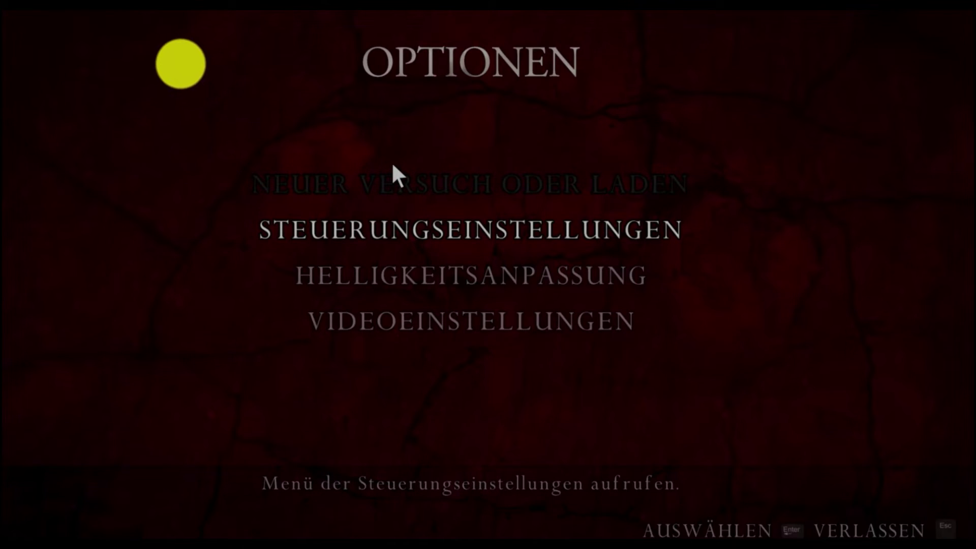
pyautogui.press('Escape')
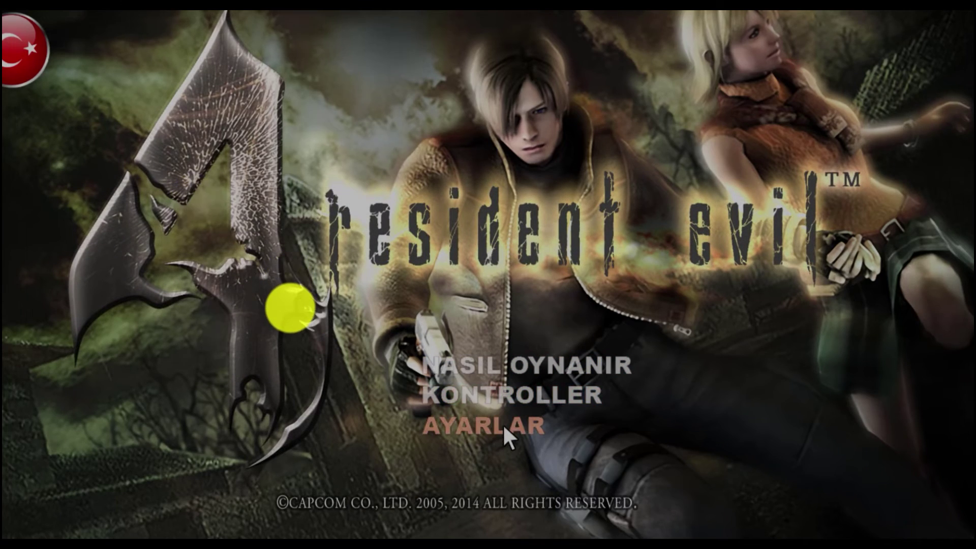
pyautogui.click(504, 422)
pyautogui.click(465, 225)
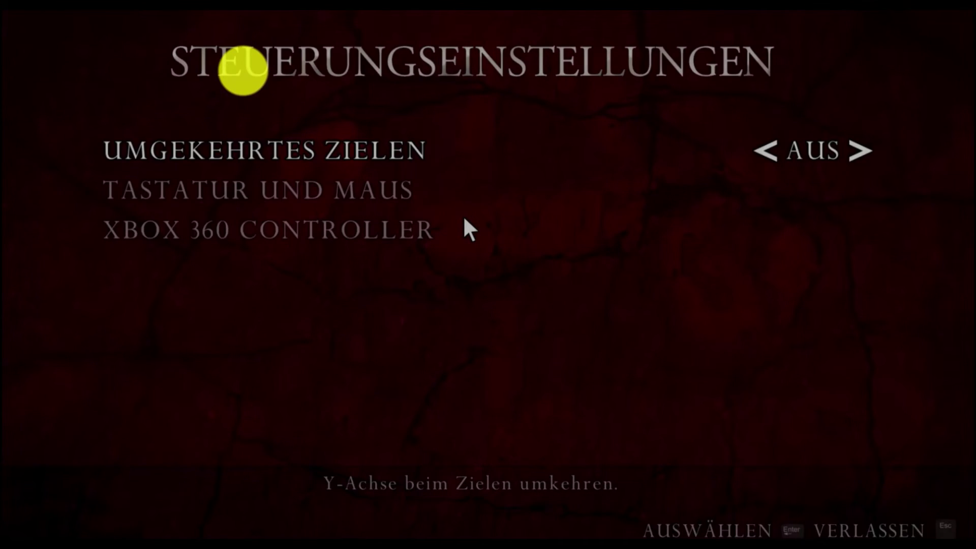
pyautogui.press('Escape')
pyautogui.click(452, 275)
pyautogui.press('Escape')
# Review the game's video settings, from resolution to texture quality, and leave the options without changing anything.
pyautogui.click(451, 322)
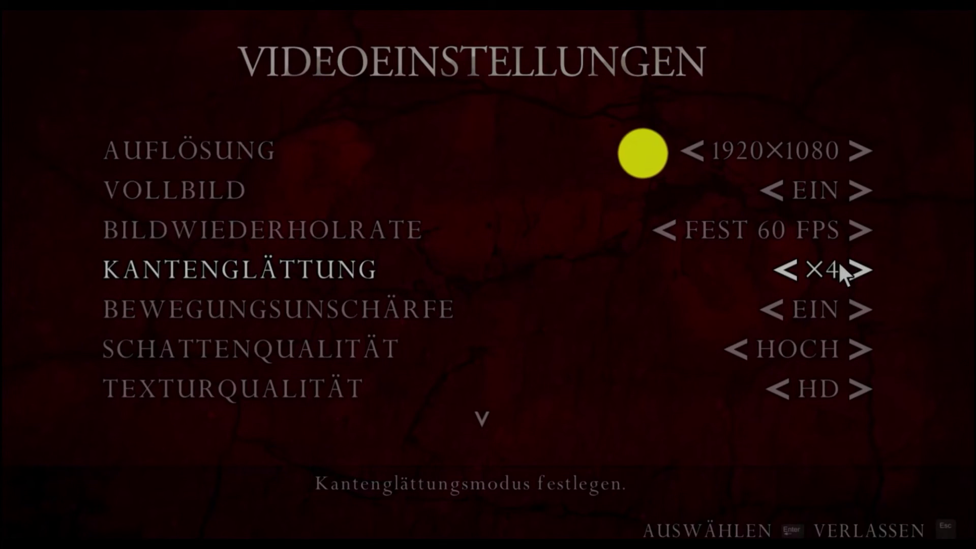
pyautogui.press('Down')
pyautogui.press('Down')
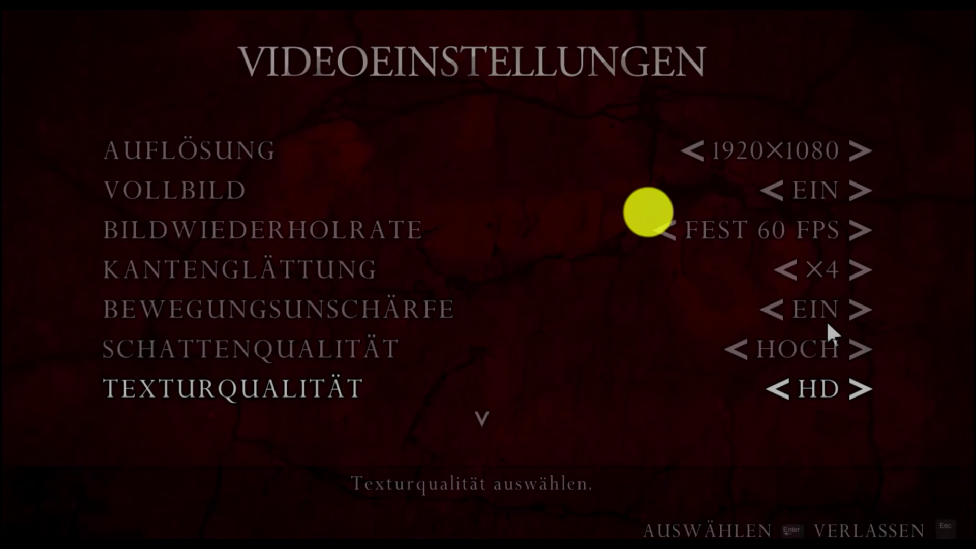
pyautogui.press('Up')
pyautogui.press('Up')
pyautogui.press('Up')
pyautogui.press('Up')
pyautogui.press('Up')
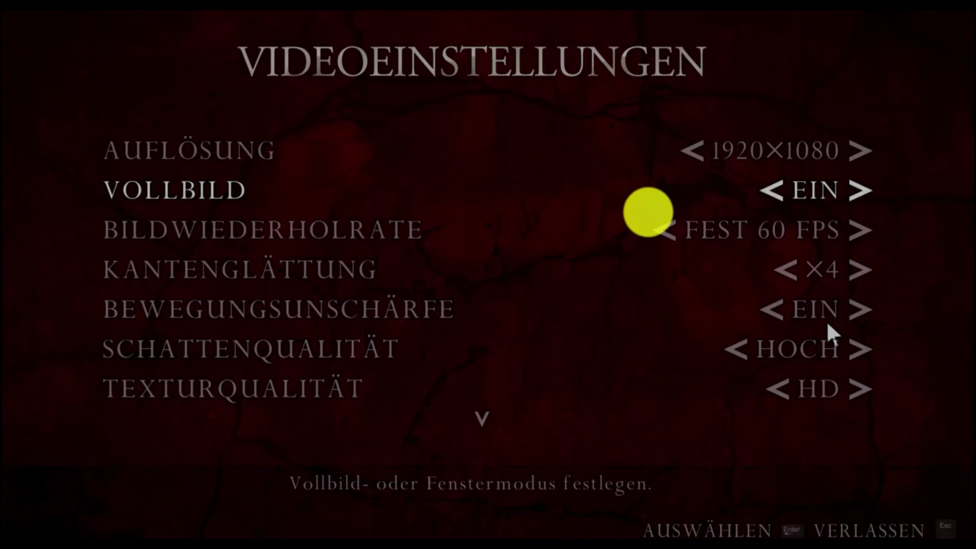
pyautogui.press('Escape')
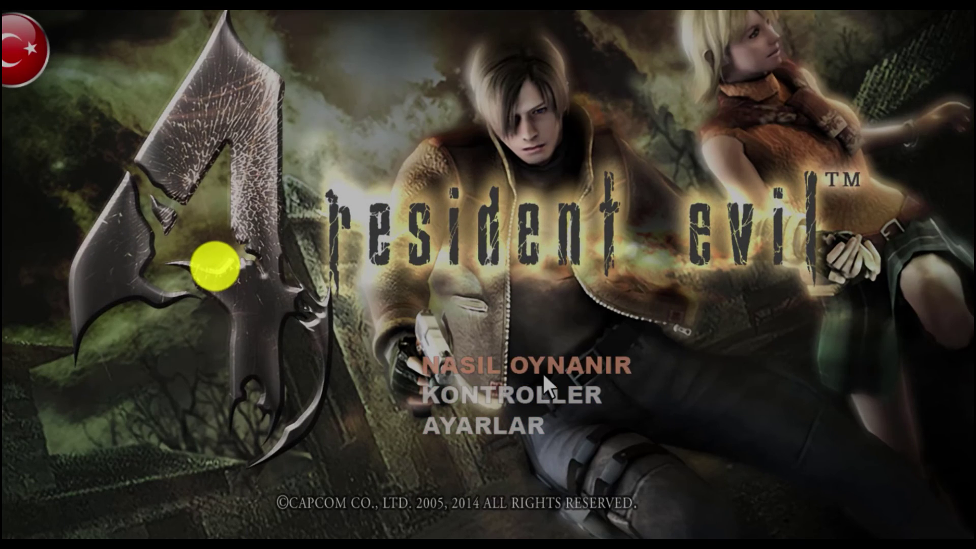